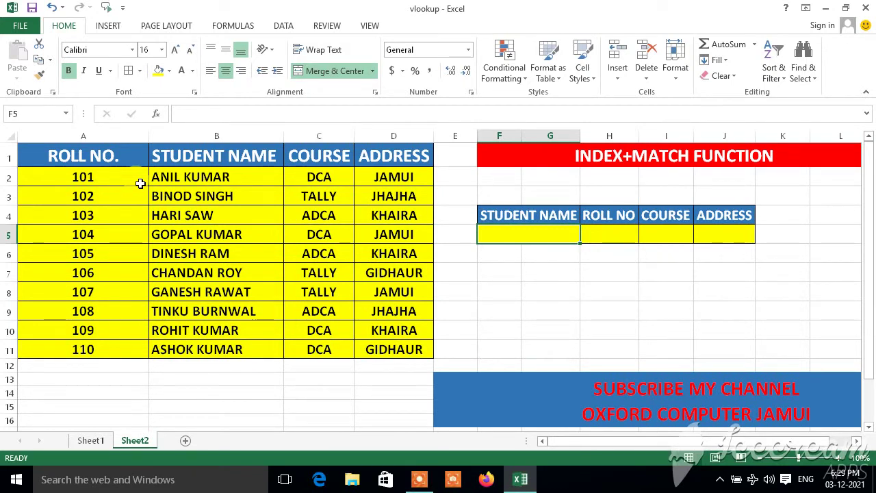
Review the ROLL NO., STUDENT NAME, COURSE and ADDRESS columns and the lookup cells F5, H5–J5
click(116, 159)
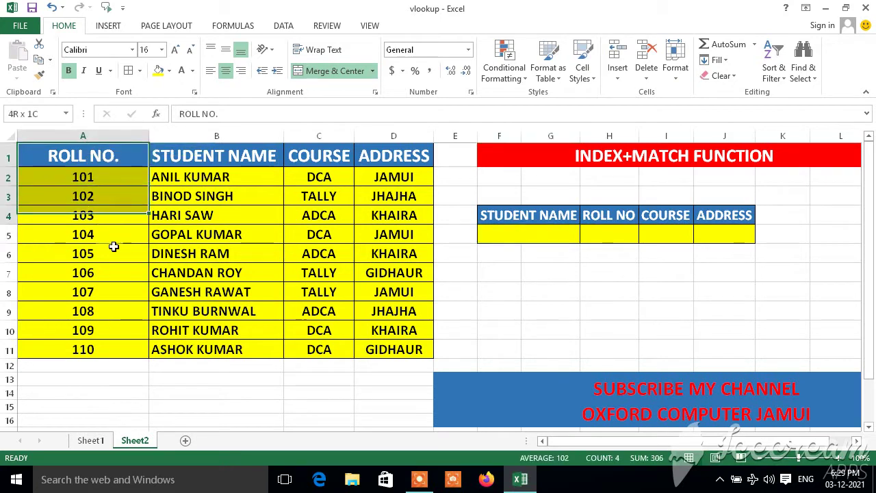
drag(117, 159, 120, 312)
click(205, 159)
drag(216, 217, 274, 311)
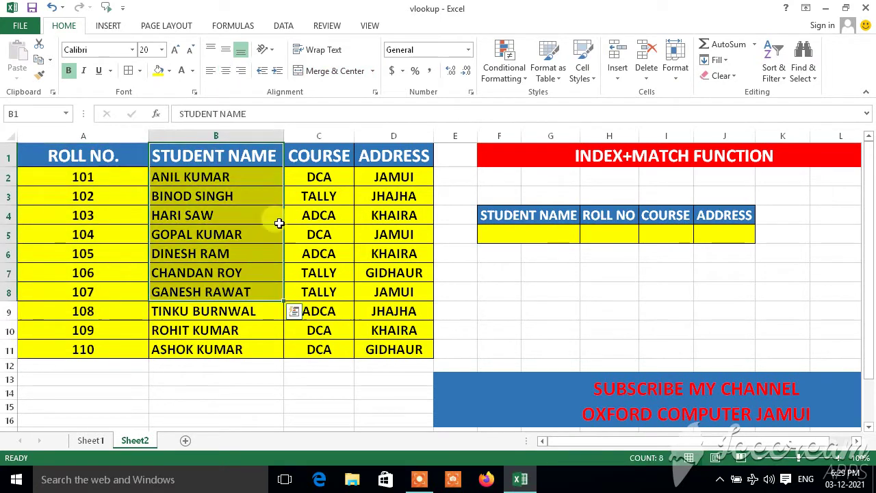
drag(318, 158, 349, 281)
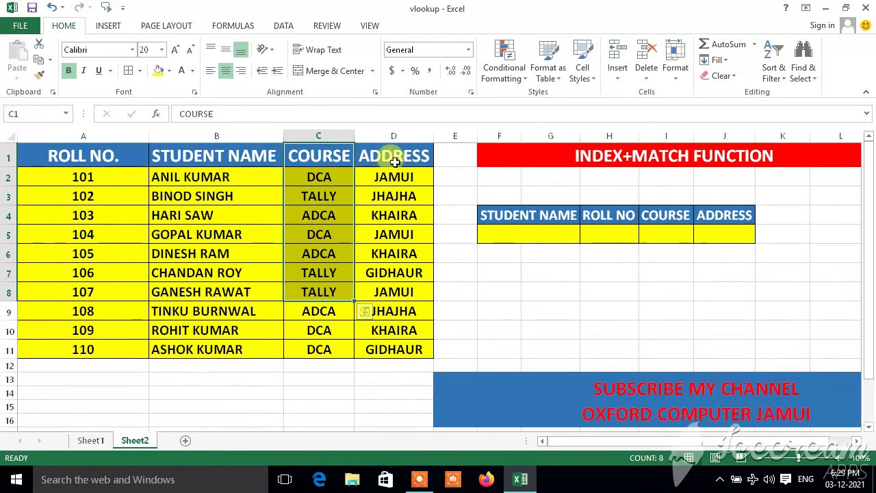
drag(392, 154, 402, 330)
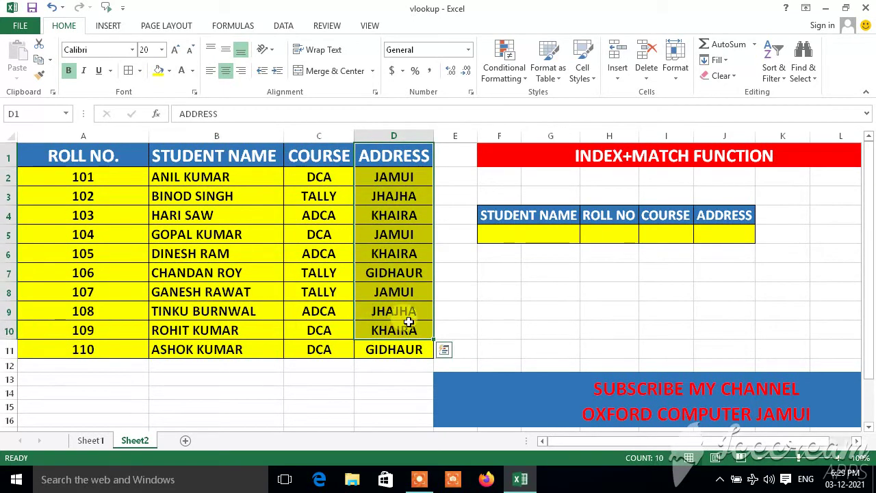
click(527, 234)
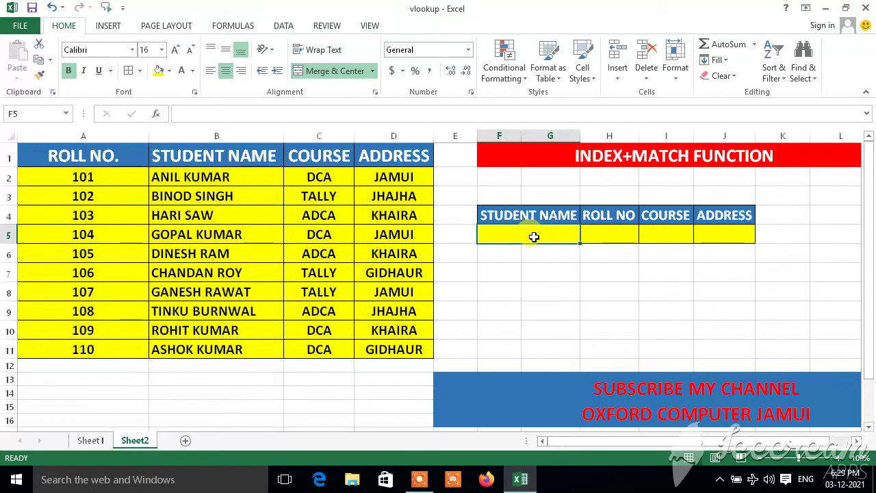
click(610, 235)
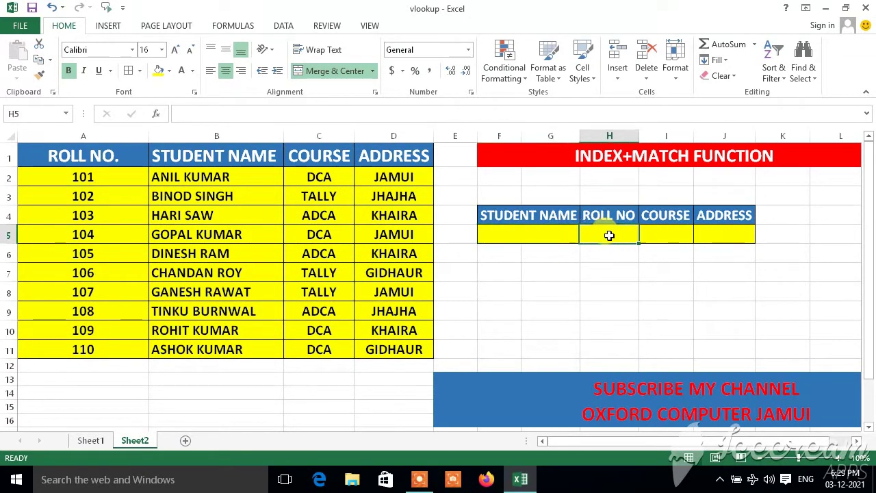
click(657, 234)
click(710, 234)
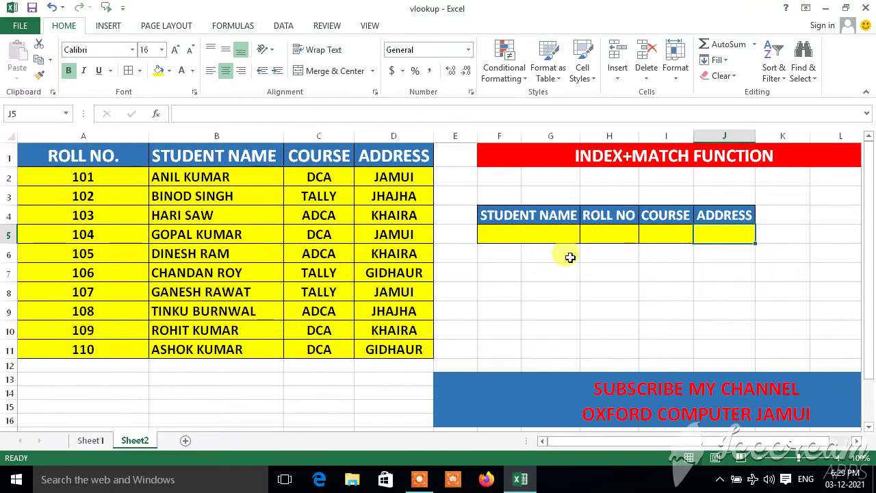
click(528, 235)
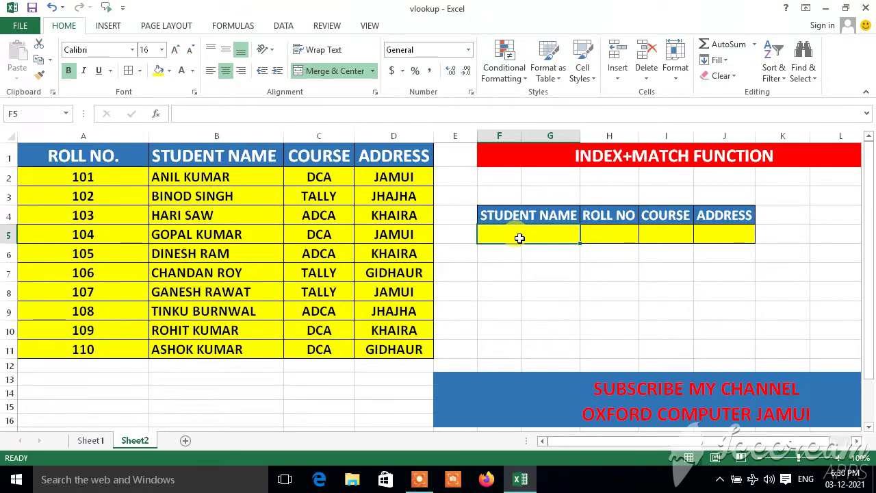
Add List data validation to F5 with source =$B$2:$B$11
click(284, 28)
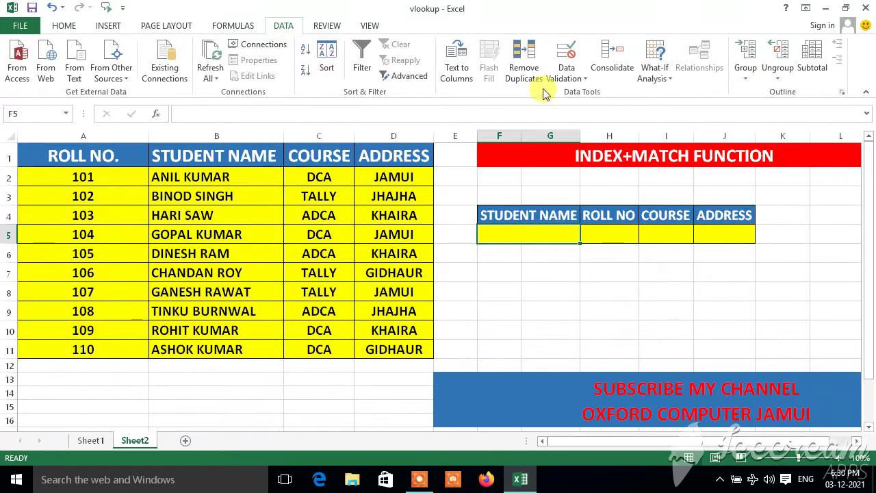
click(566, 61)
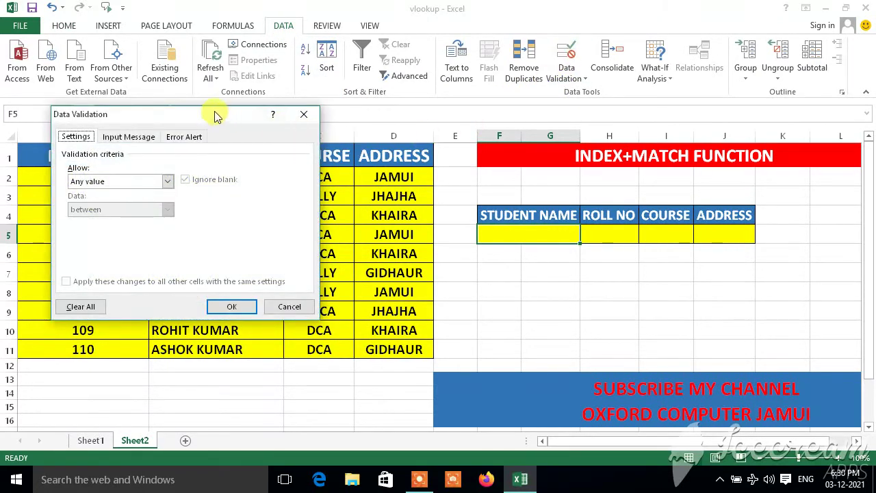
drag(215, 116, 337, 78)
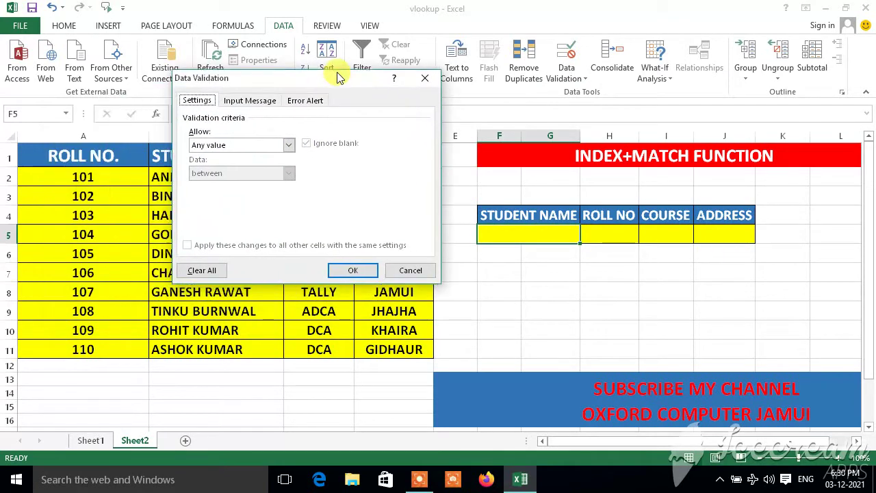
click(293, 143)
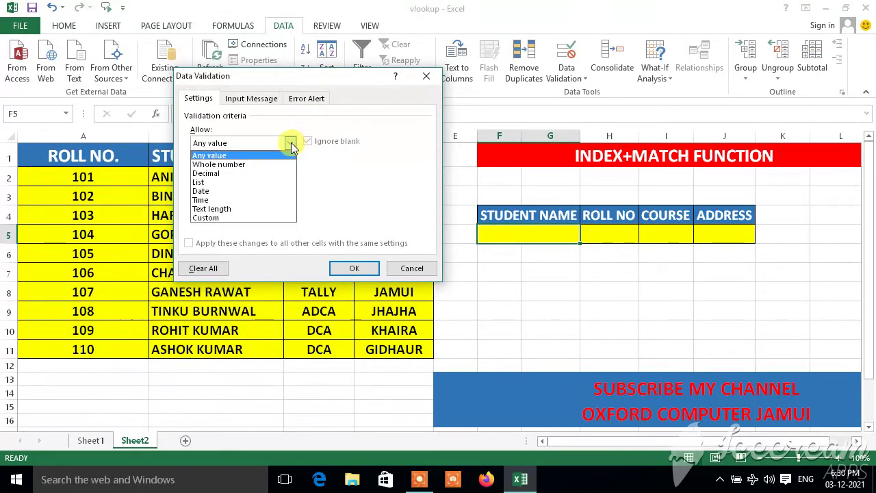
click(224, 183)
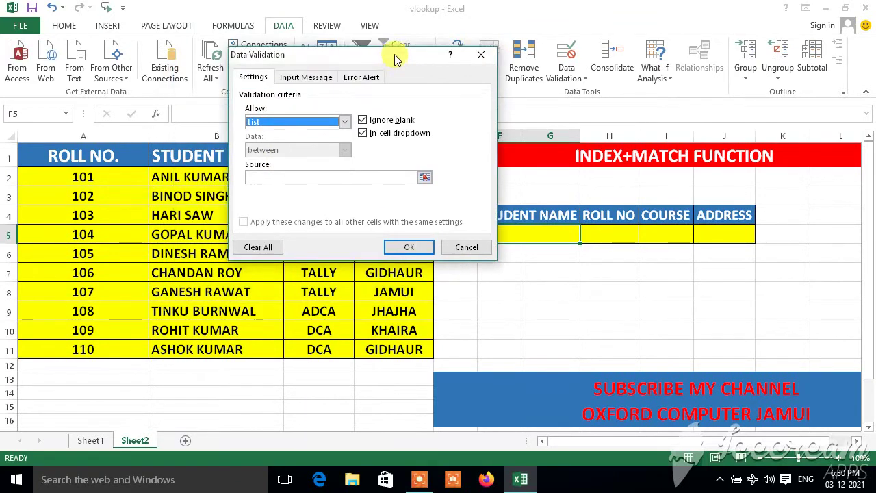
drag(335, 81, 408, 31)
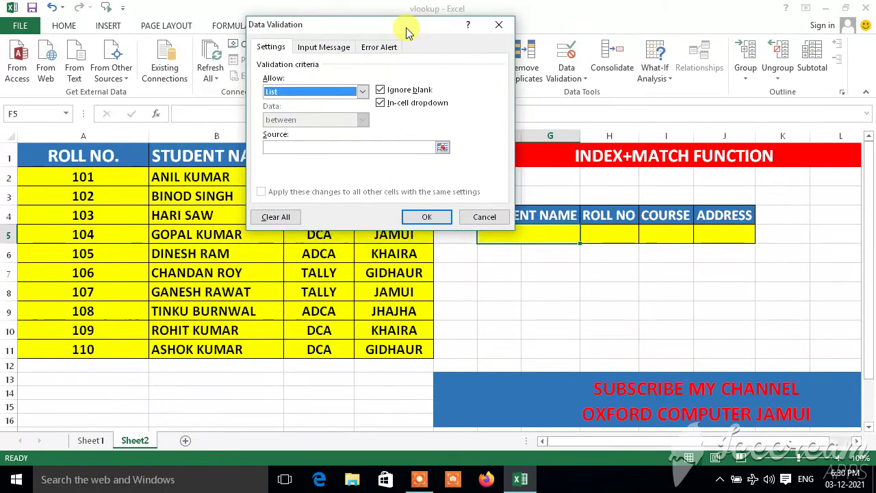
click(288, 147)
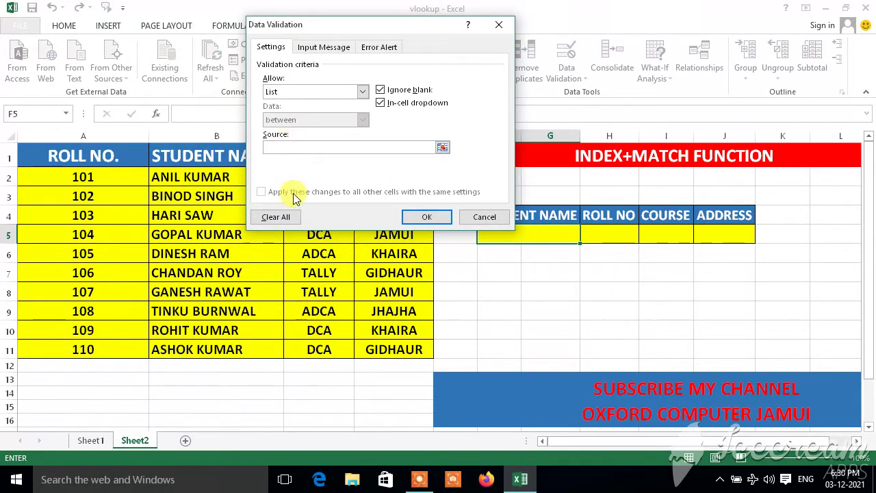
drag(185, 179, 200, 349)
click(427, 217)
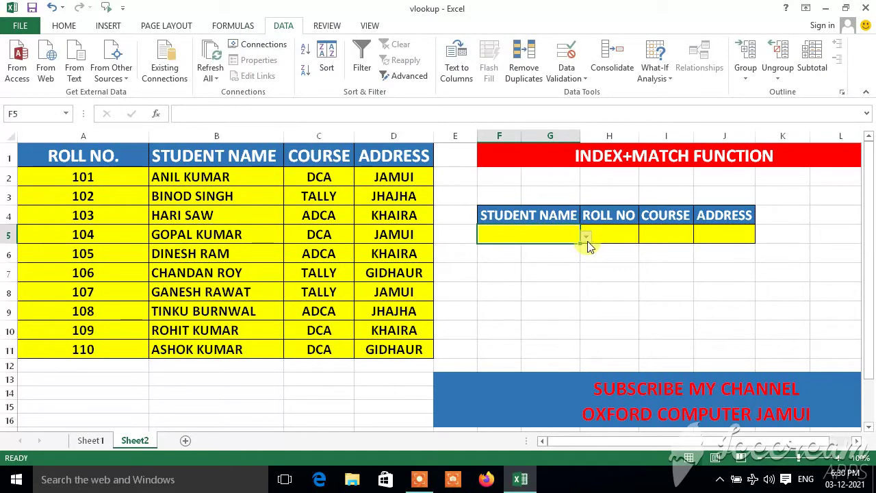
click(587, 240)
click(553, 245)
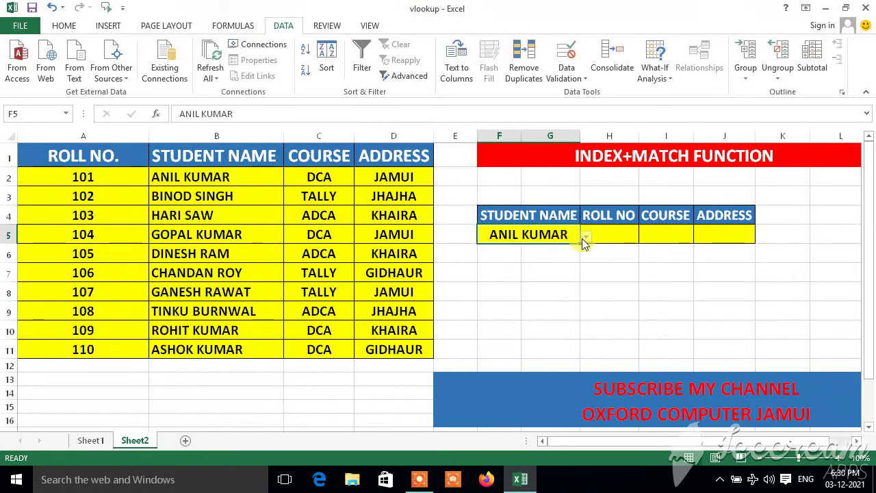
click(587, 236)
click(537, 258)
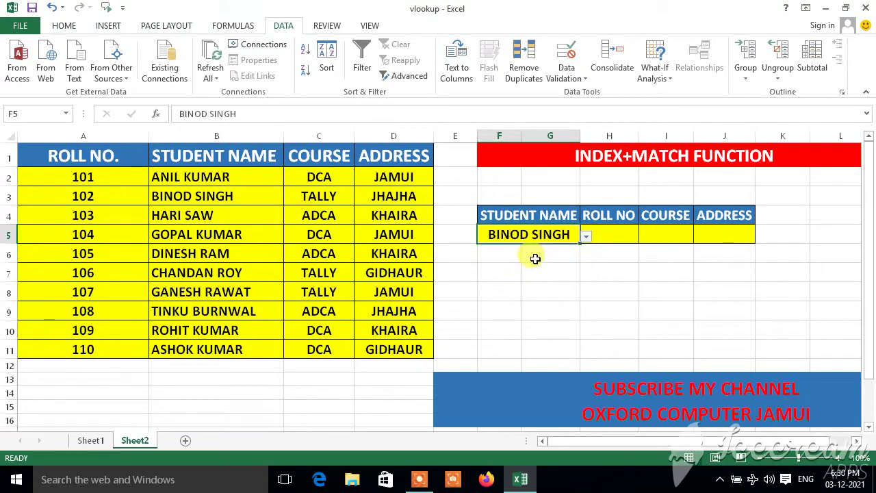
click(610, 235)
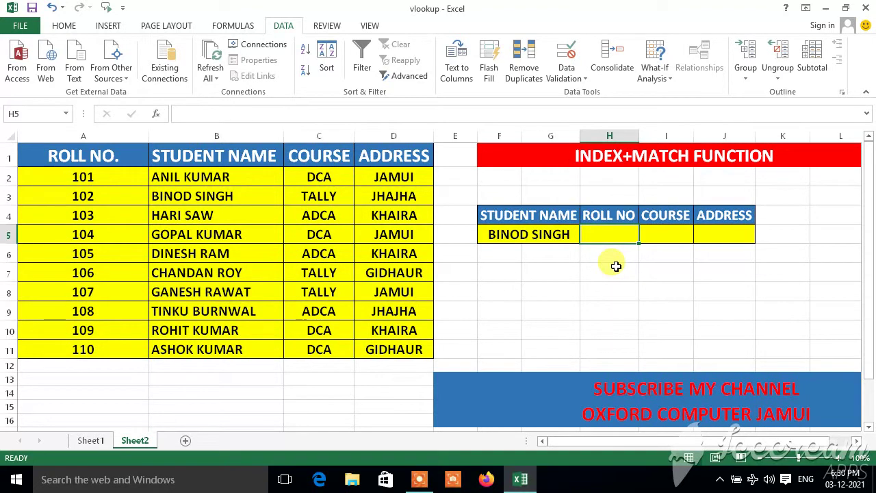
In H5 type =INDEX( over A1:D11, then a comma and MATCH(
text(=)
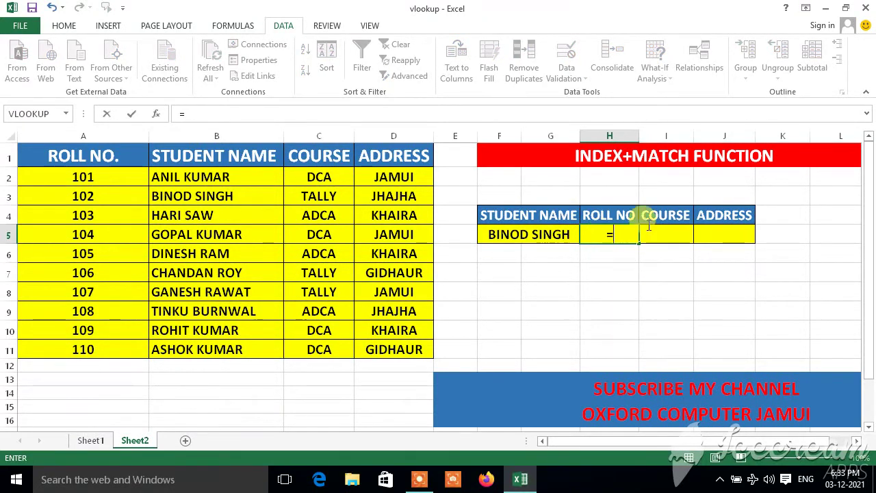
text(I)
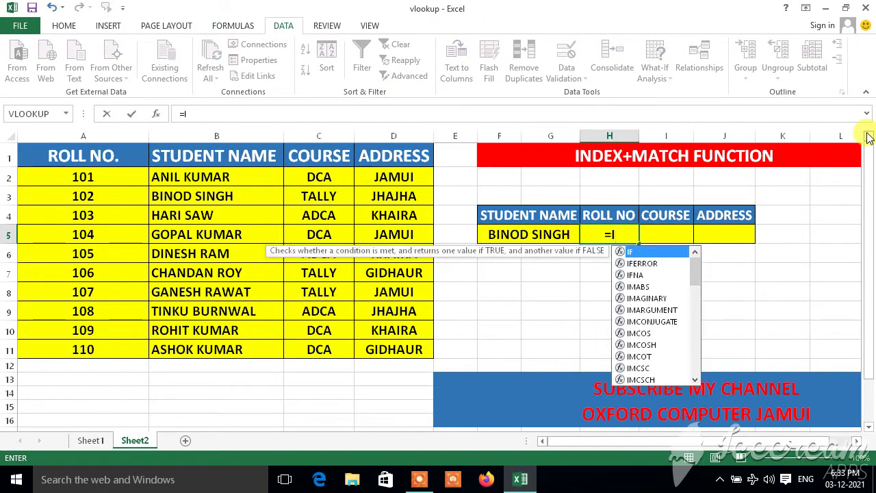
text(ND)
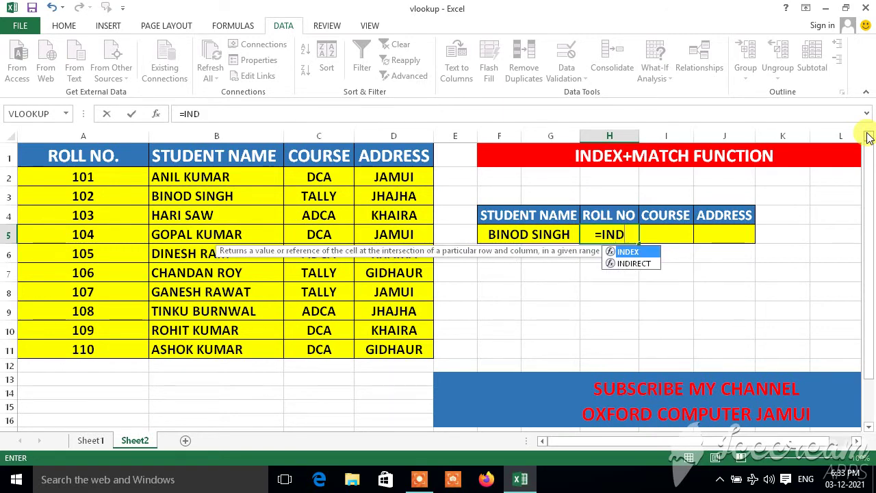
key(Tab)
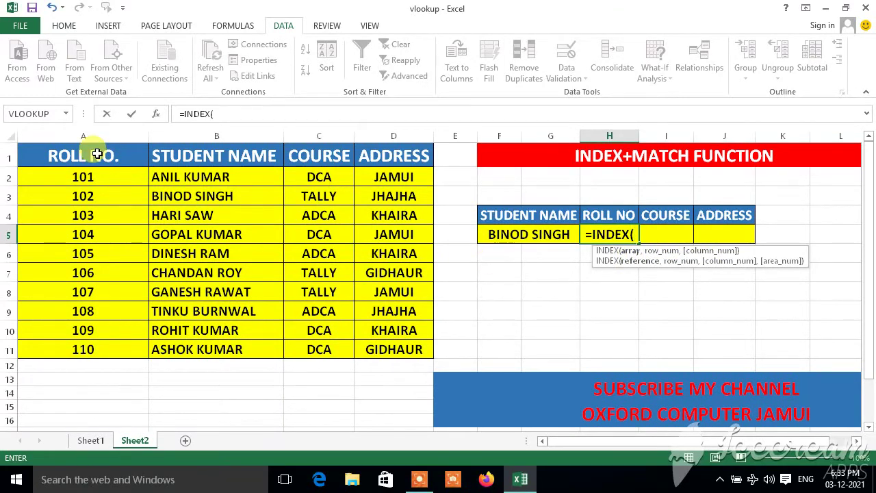
mouse_move(89, 157)
mouse_down()
mouse_move(340, 294)
mouse_move(393, 349)
mouse_up()
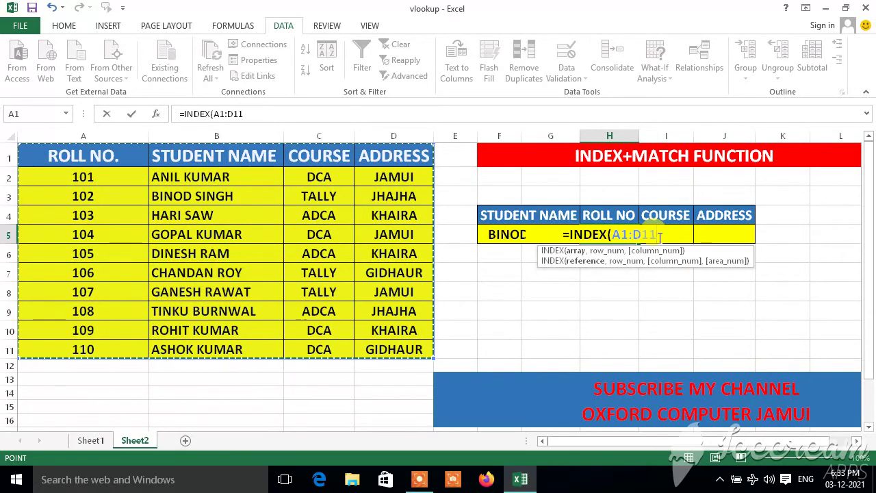
text(,)
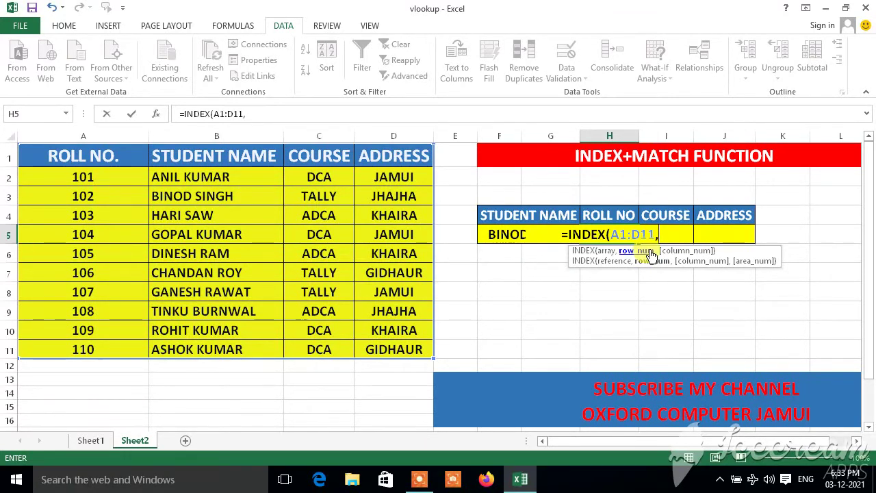
text(MAT)
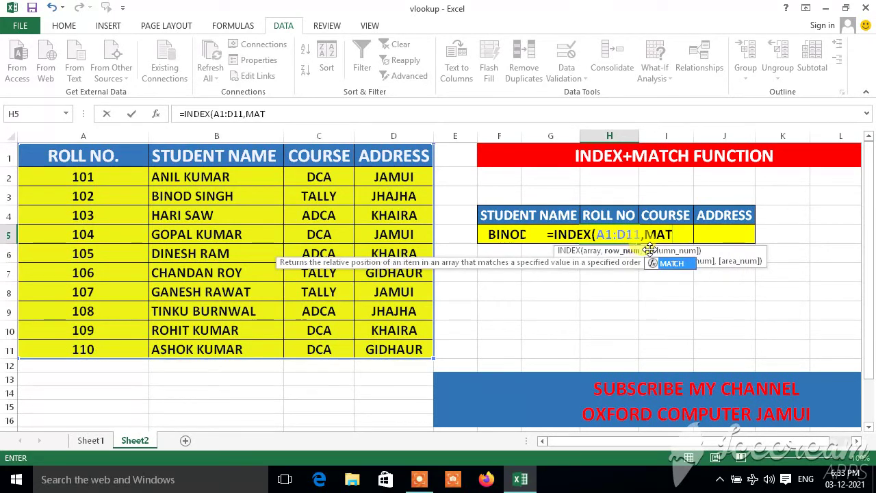
key(Tab)
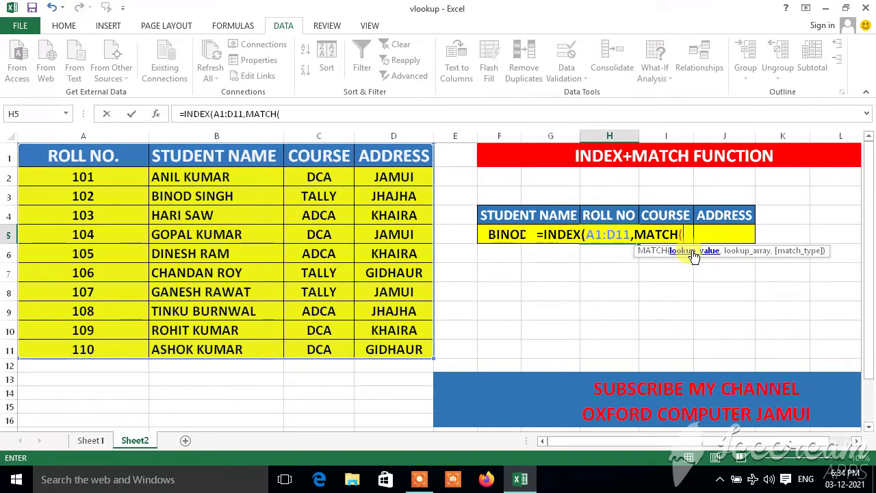
Complete H5 as =INDEX(A1:D11,MATCH(F5,B1:B11,0),1), returning roll number 102
click(494, 235)
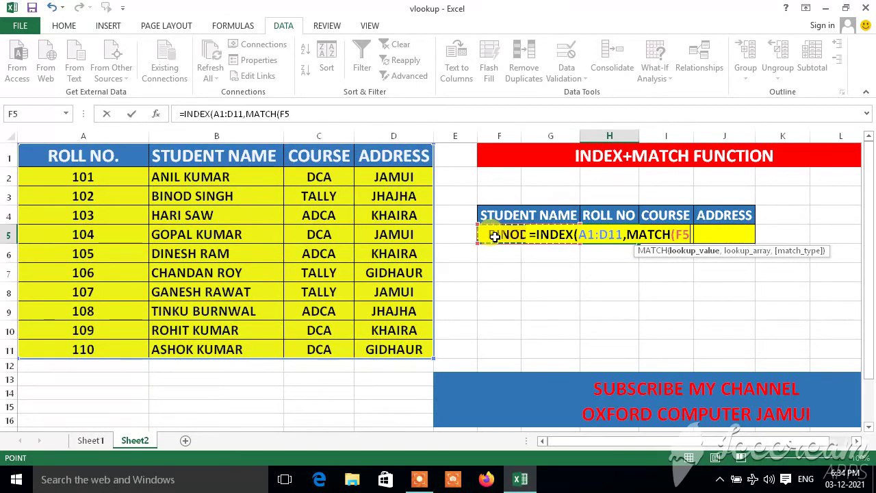
text(,)
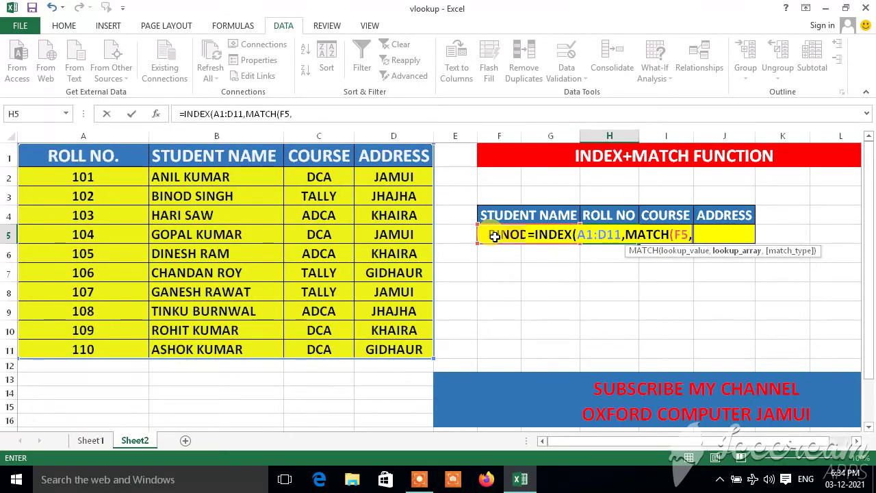
click(197, 157)
drag(203, 194, 208, 353)
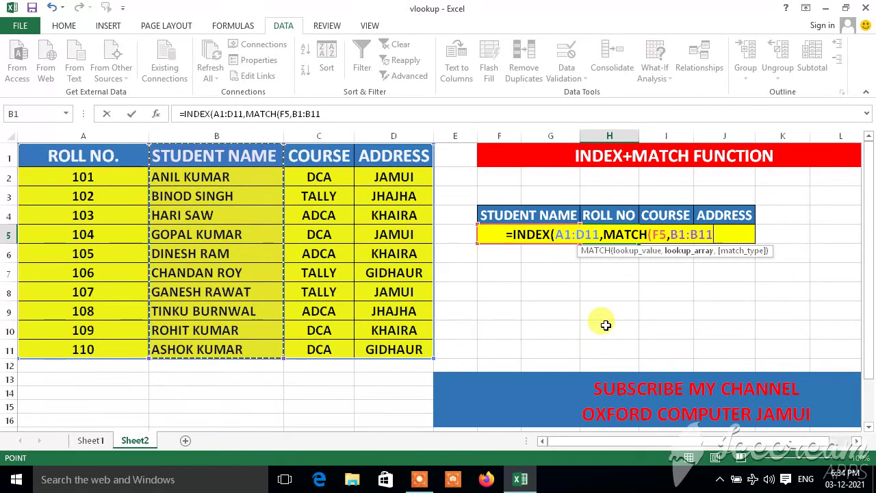
text(,)
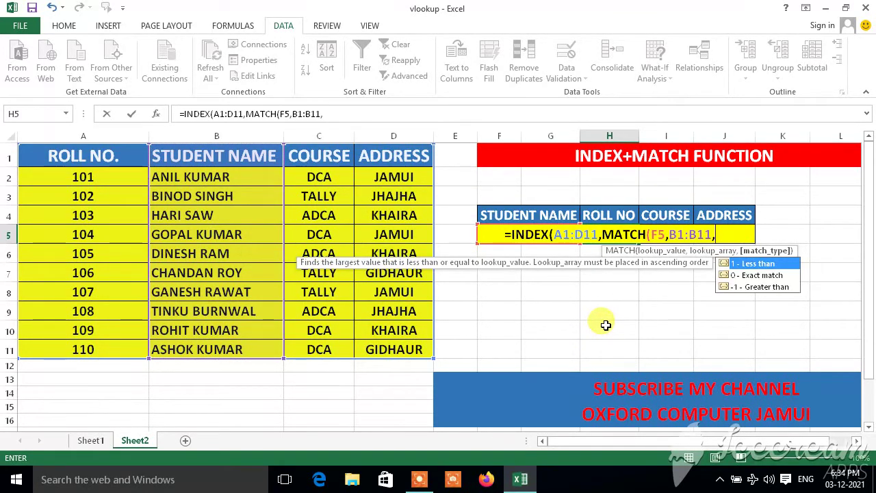
text(0)
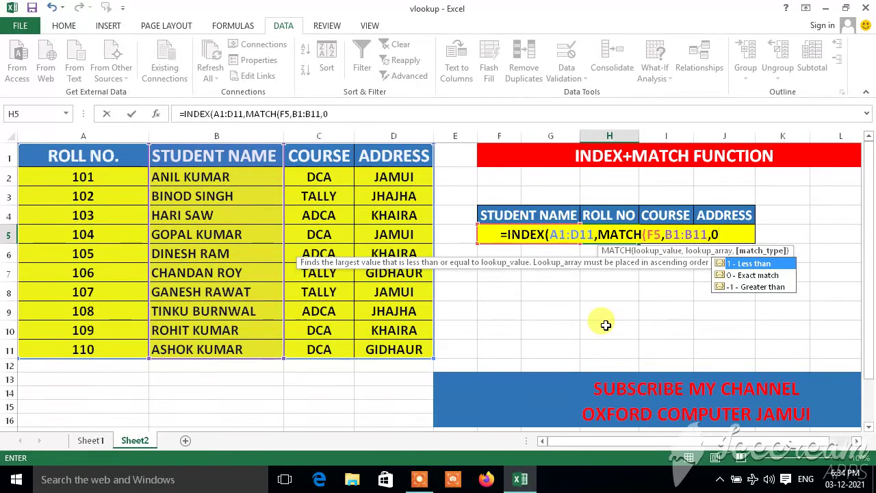
text())
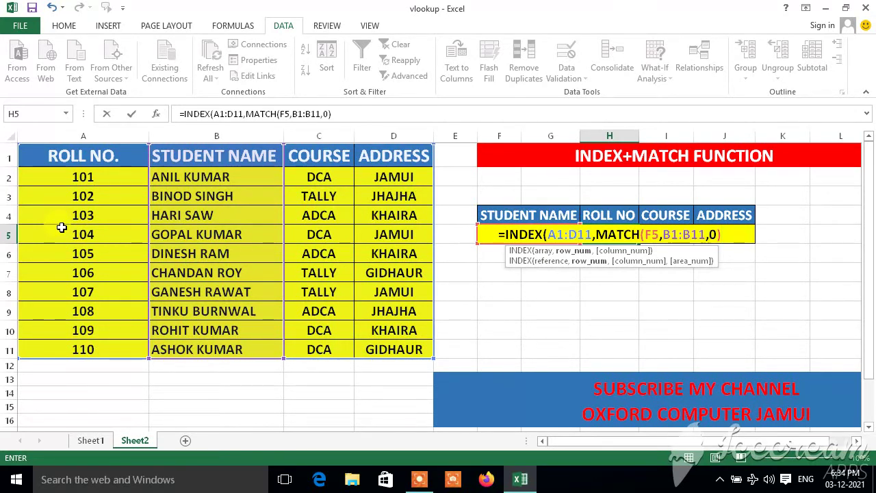
text(,)
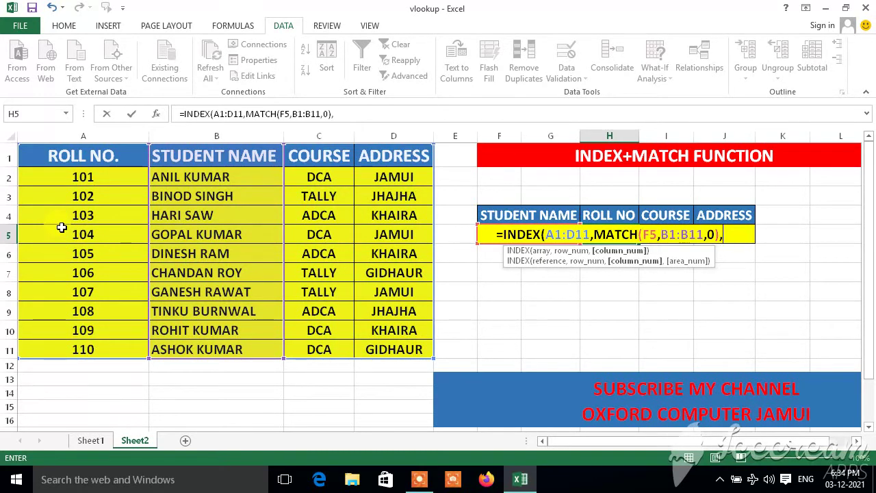
text(1)
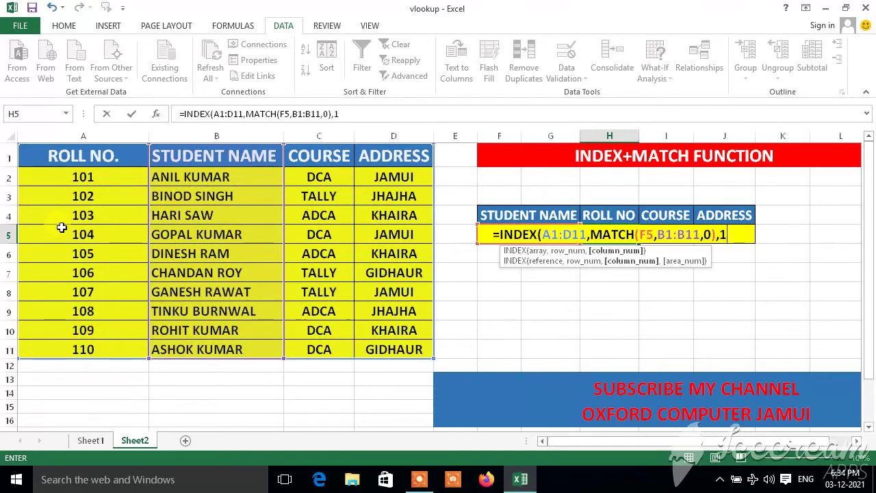
text())
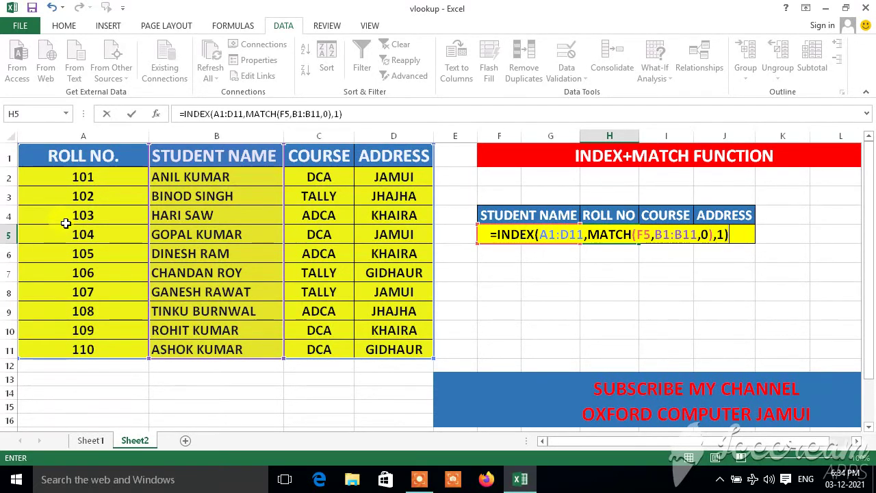
key(Tab)
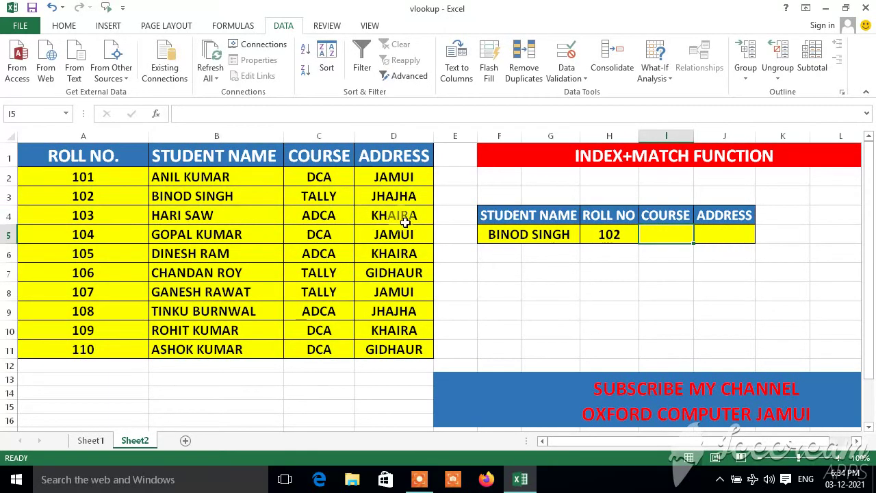
click(547, 234)
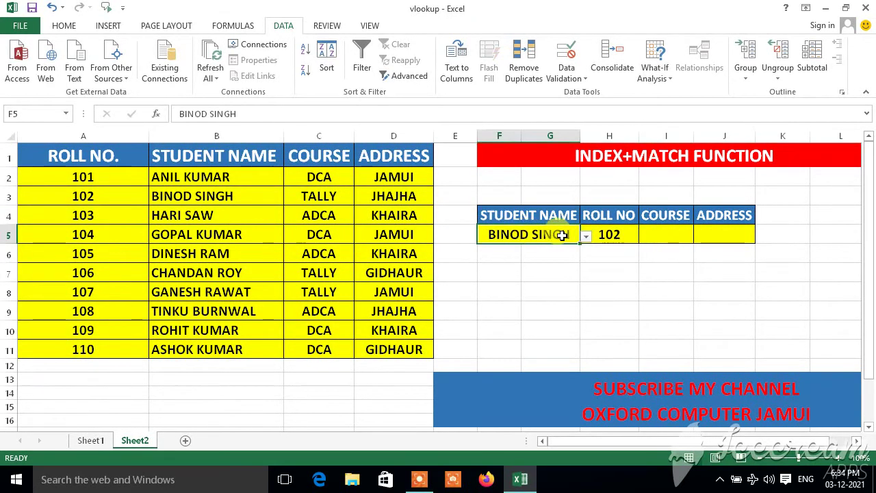
click(598, 239)
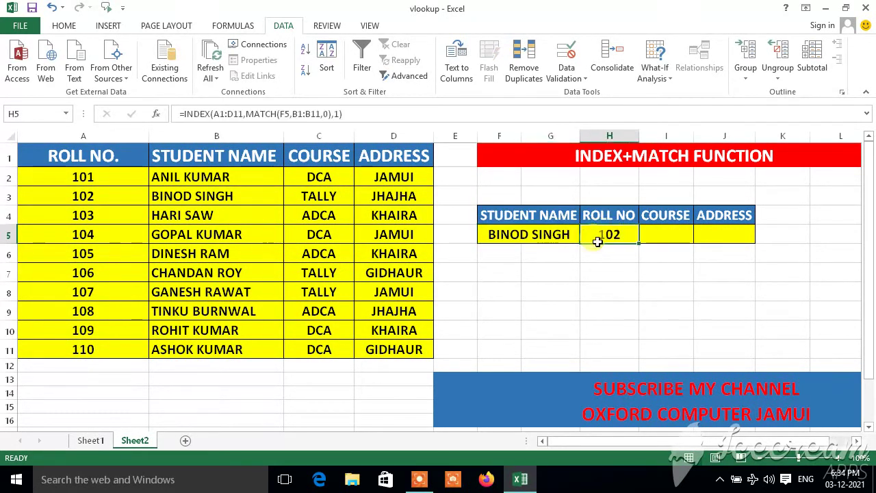
click(176, 196)
click(89, 196)
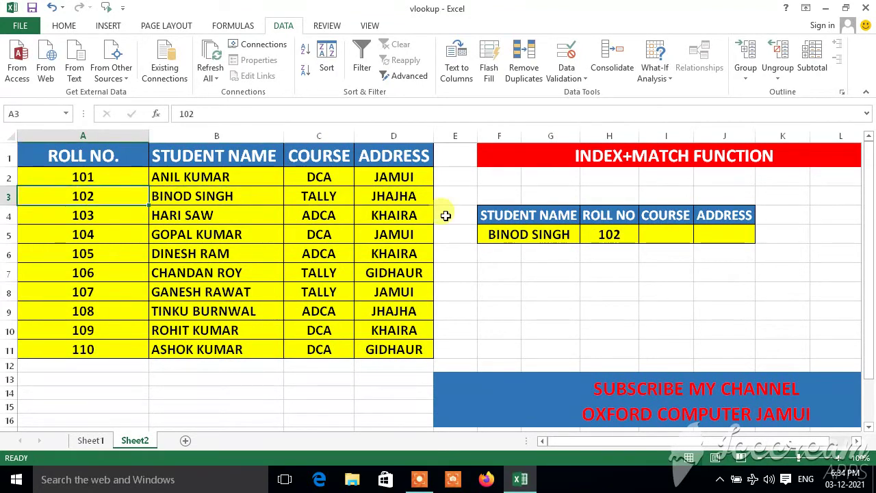
click(529, 240)
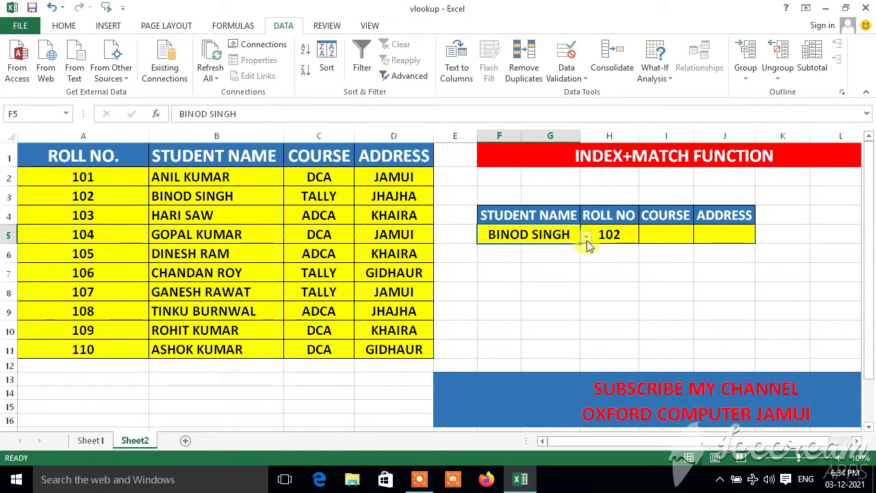
click(587, 237)
click(528, 266)
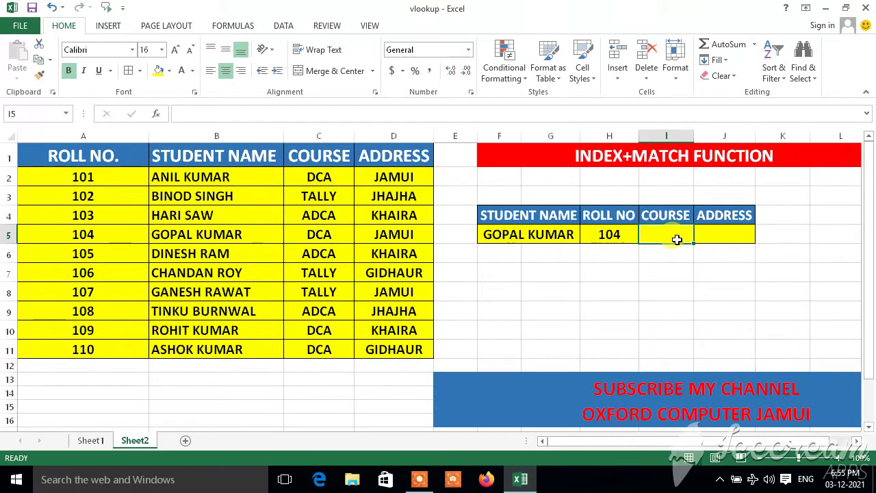
Enter =INDEX(A1:D11,MATCH(F5,B1:B11,0),3) in I5 so it shows course DCA
text(=)
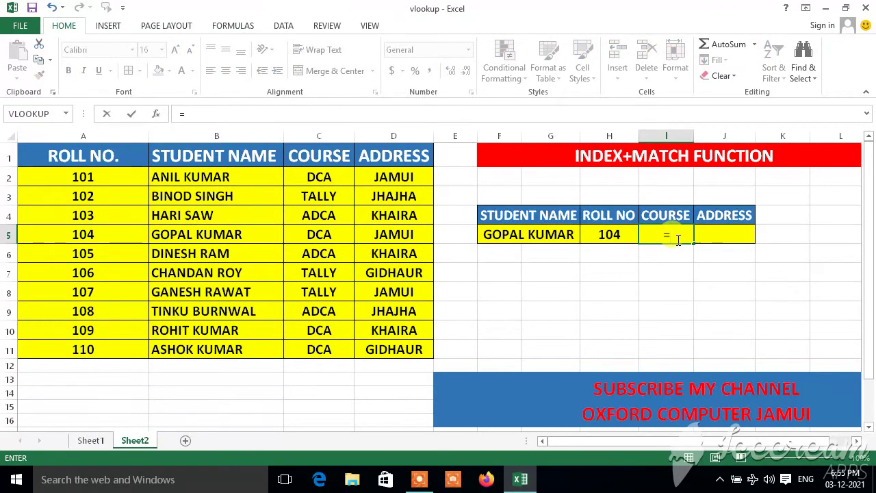
text(IN)
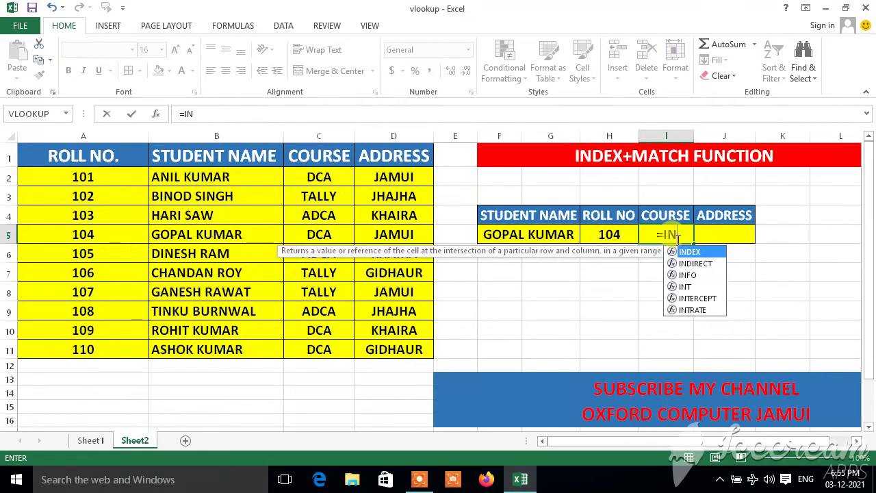
text(DEX()
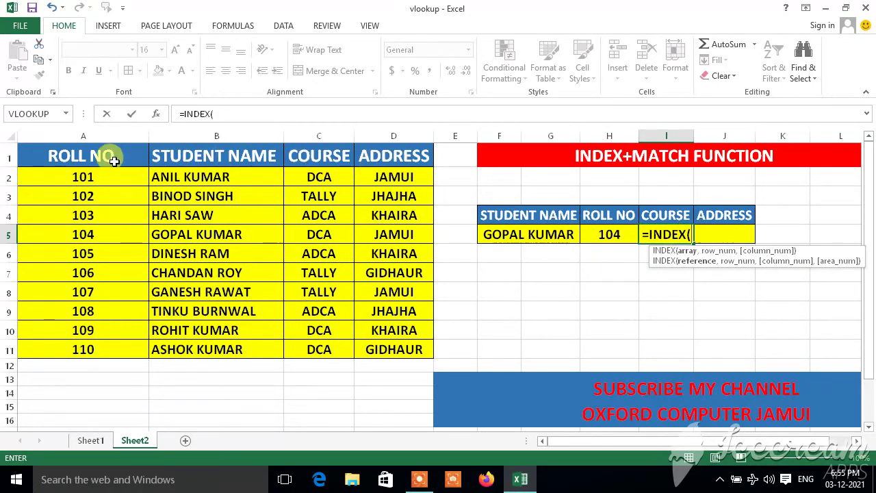
drag(109, 158, 411, 353)
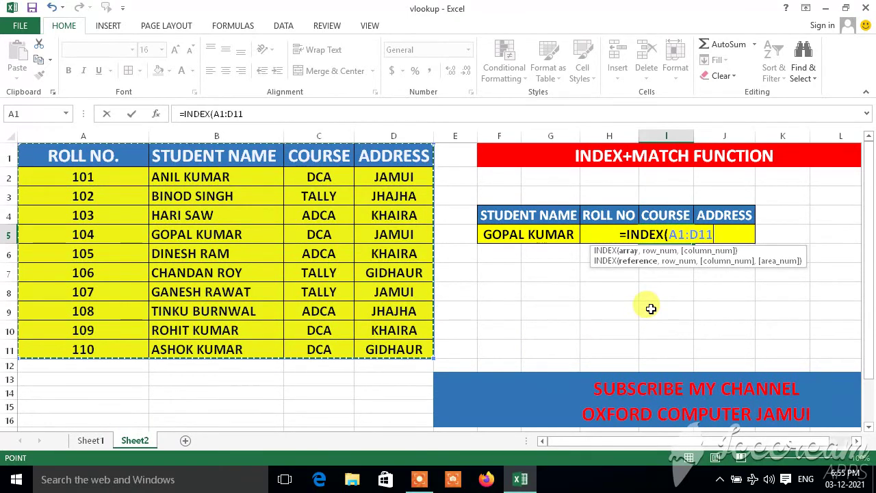
text(,M)
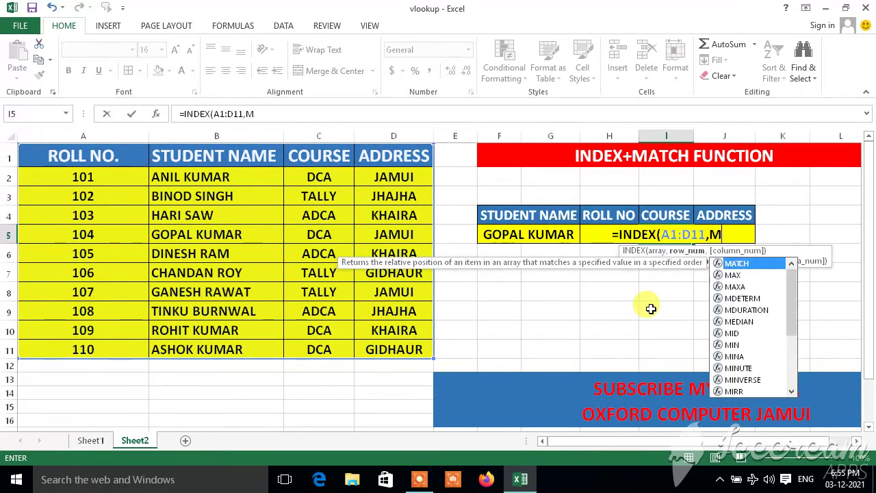
text(AT)
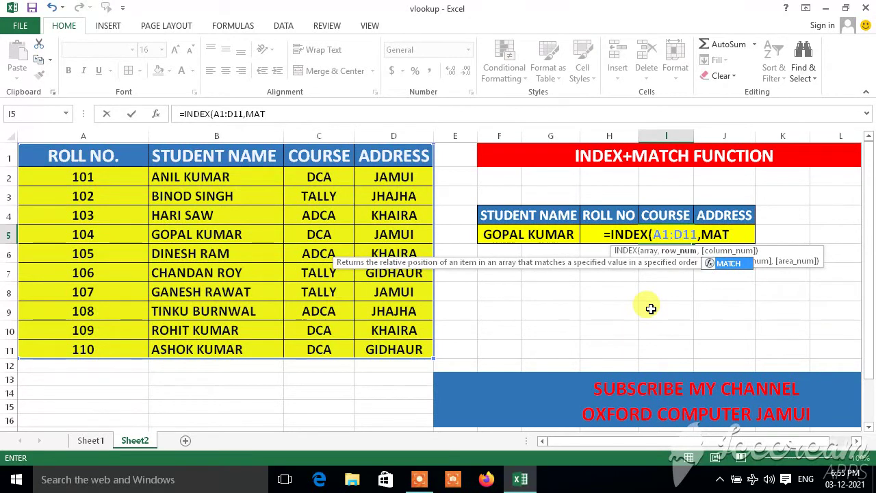
key(Tab)
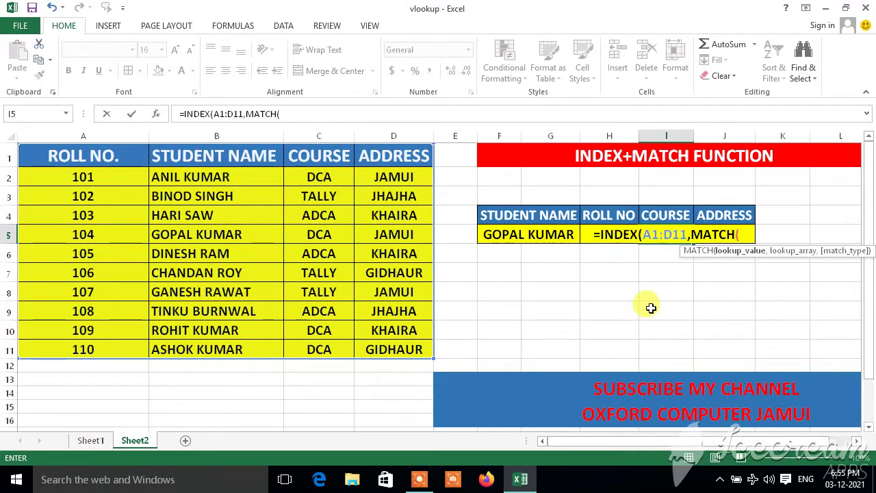
click(504, 235)
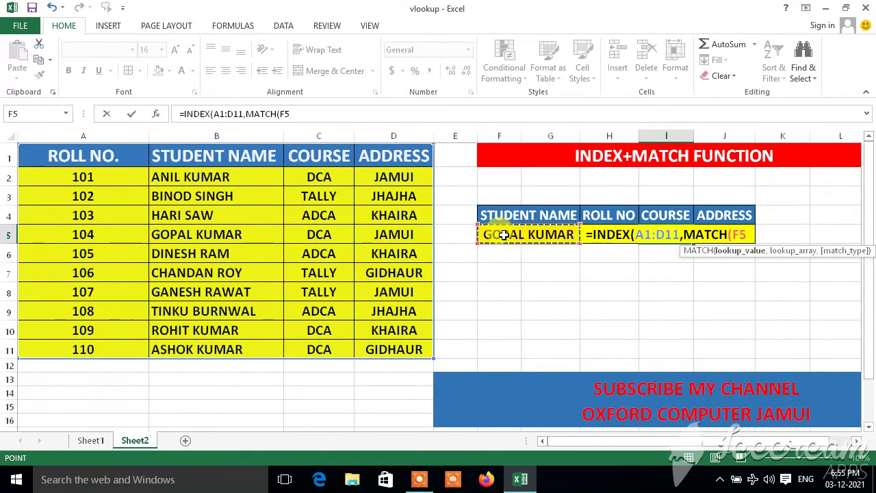
text(,)
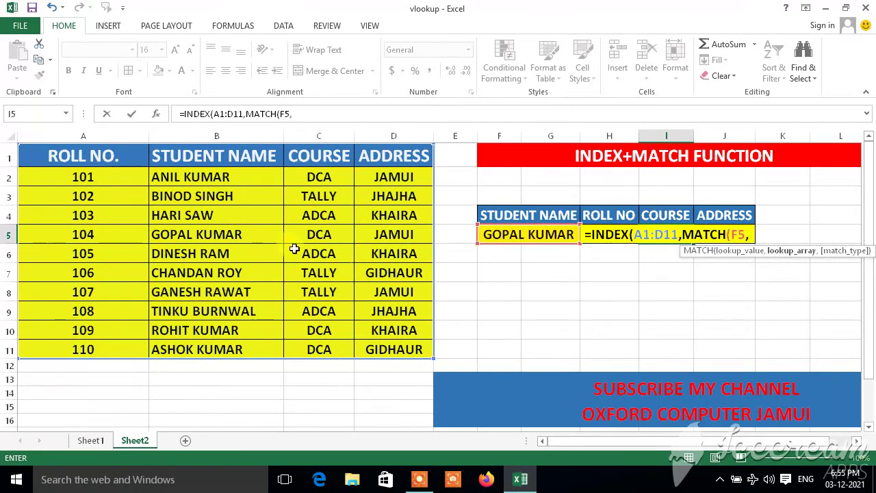
drag(213, 153, 217, 345)
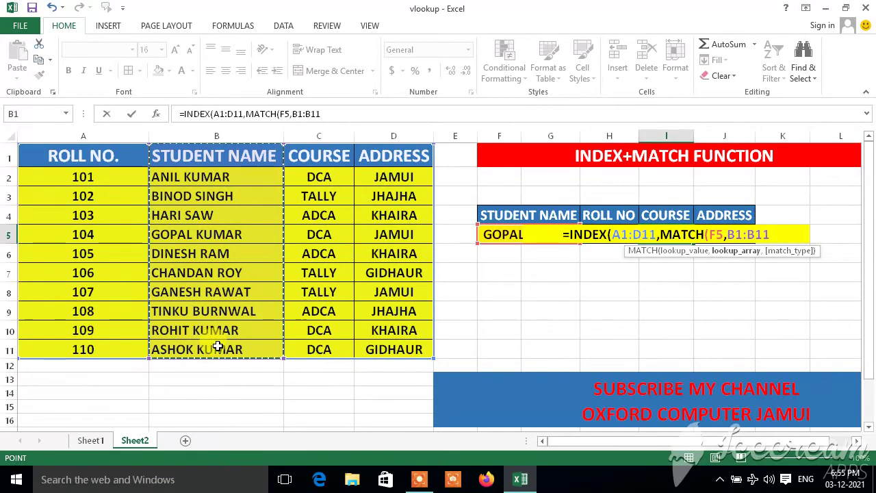
text(,0)
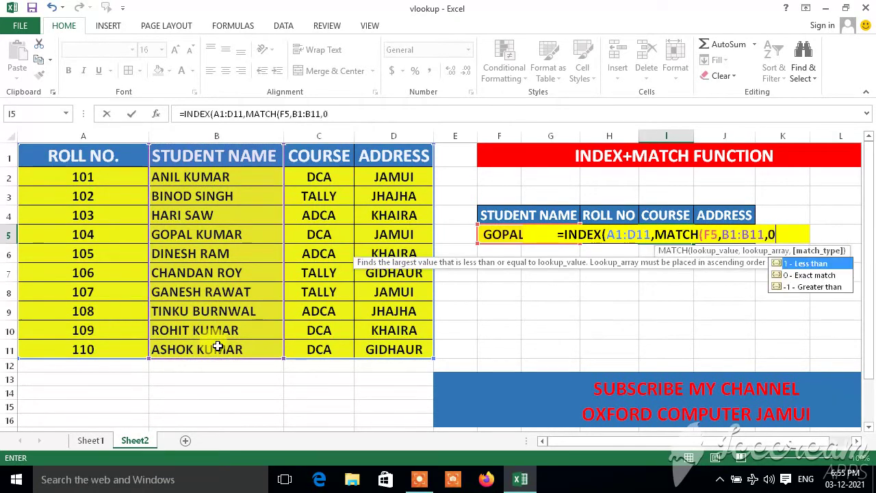
text())
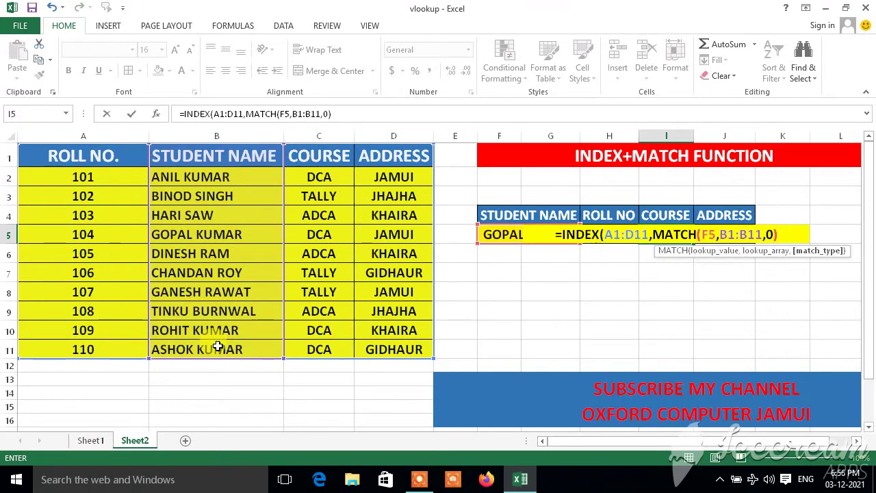
text(,)
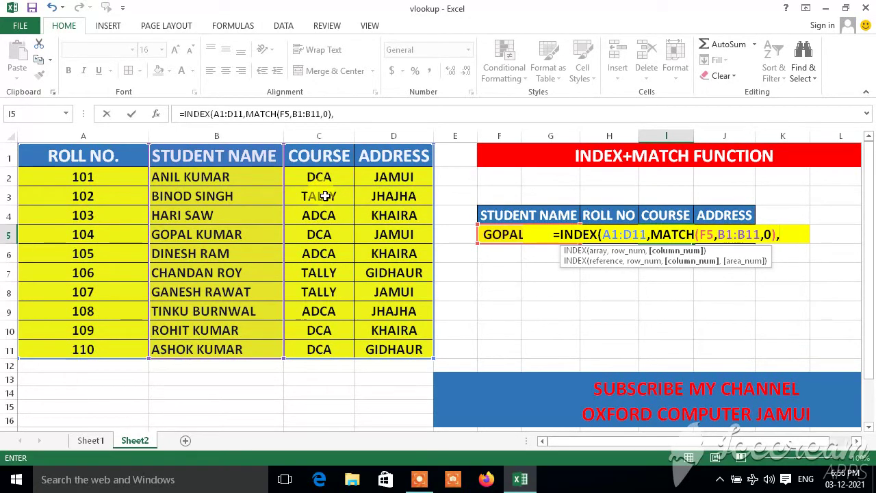
text(3)
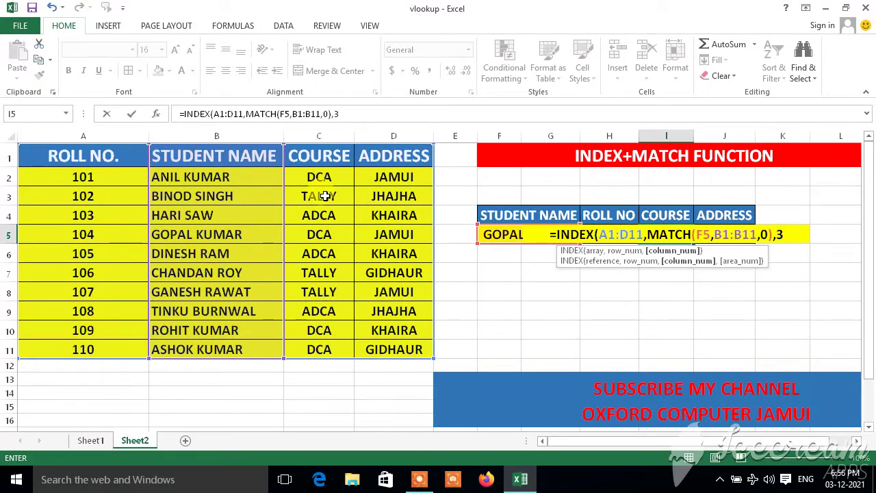
text())
key(Tab)
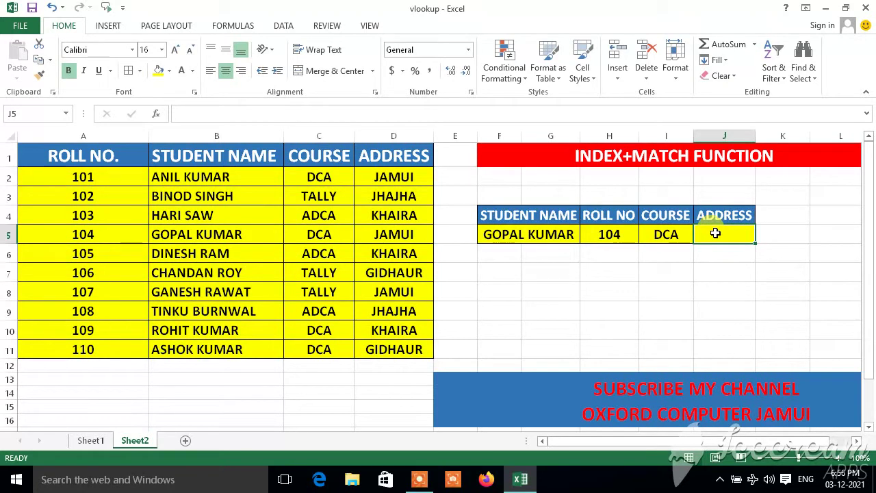
Enter =INDEX(A1:D11,MATCH(F5,B1:B11,0),4) in J5 so it returns address JAMUI
text(=IN)
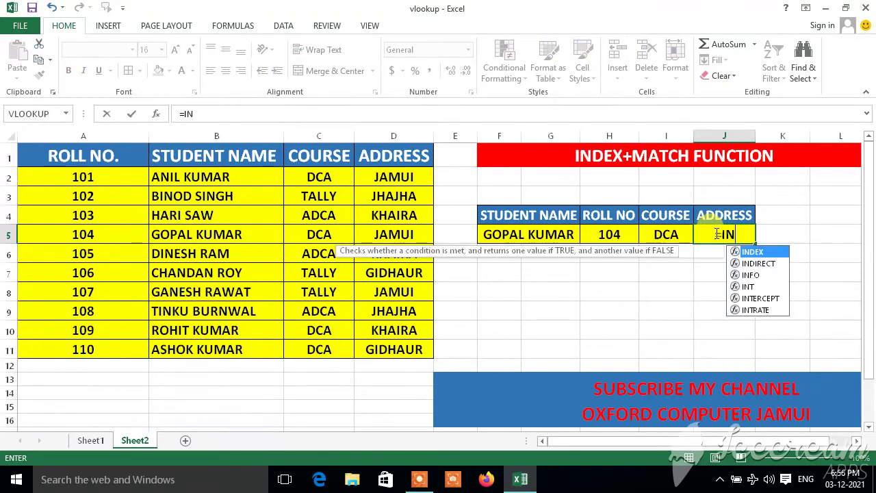
text(DEX()
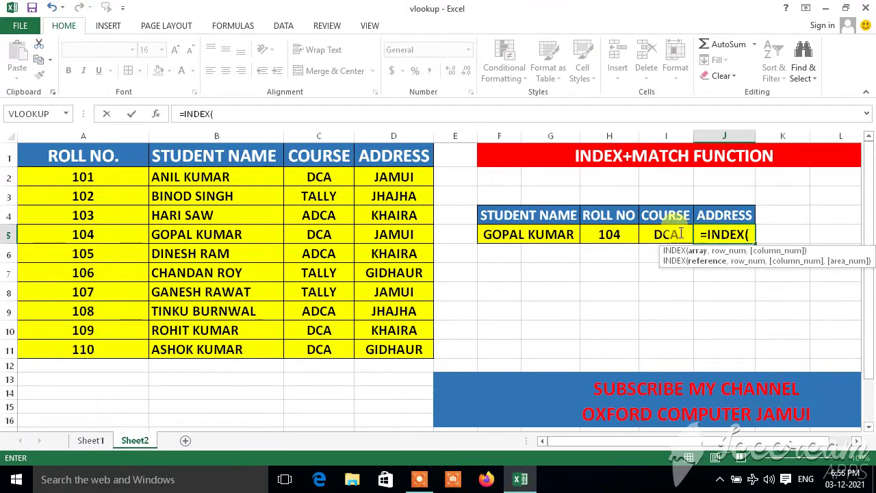
drag(89, 154, 394, 351)
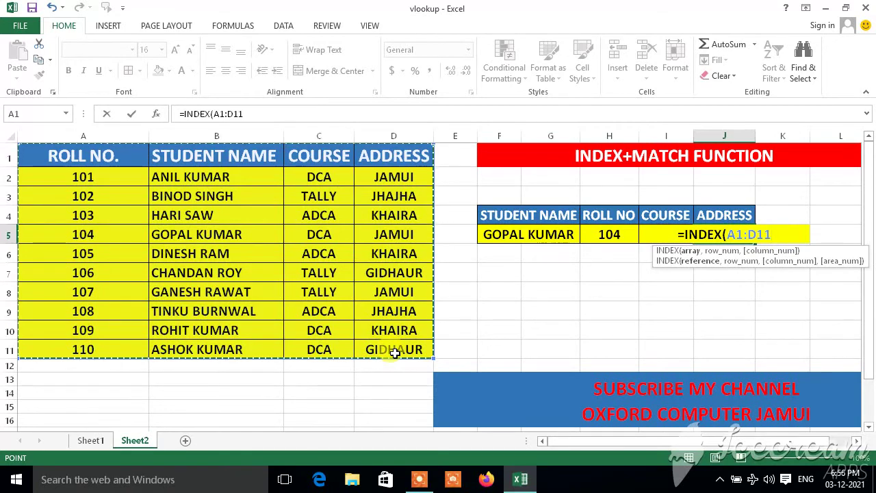
text(,)
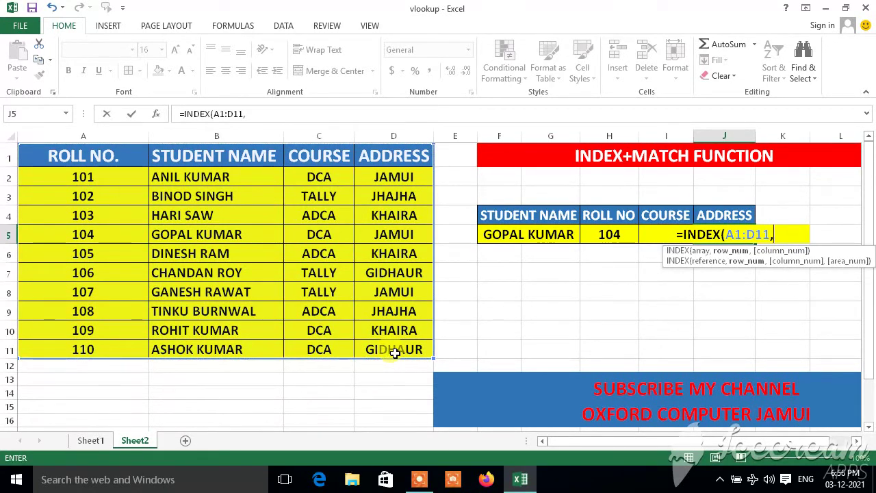
text(MA)
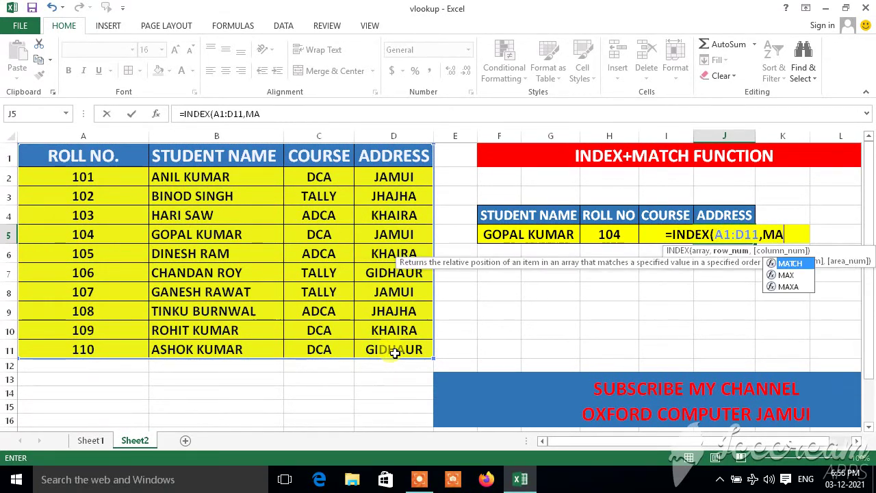
text(TCH()
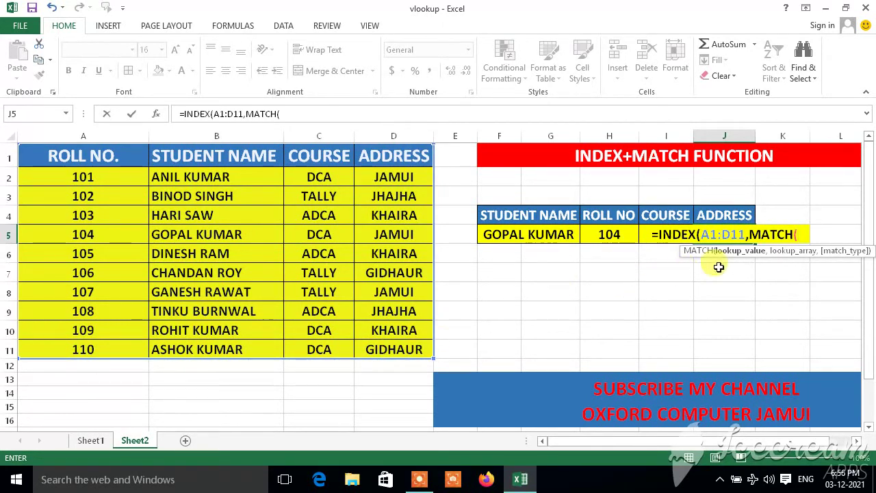
click(506, 234)
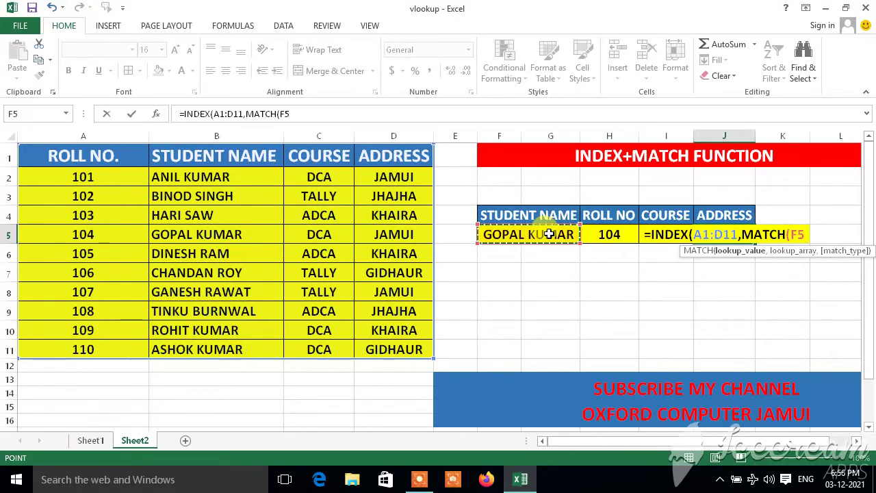
text(,)
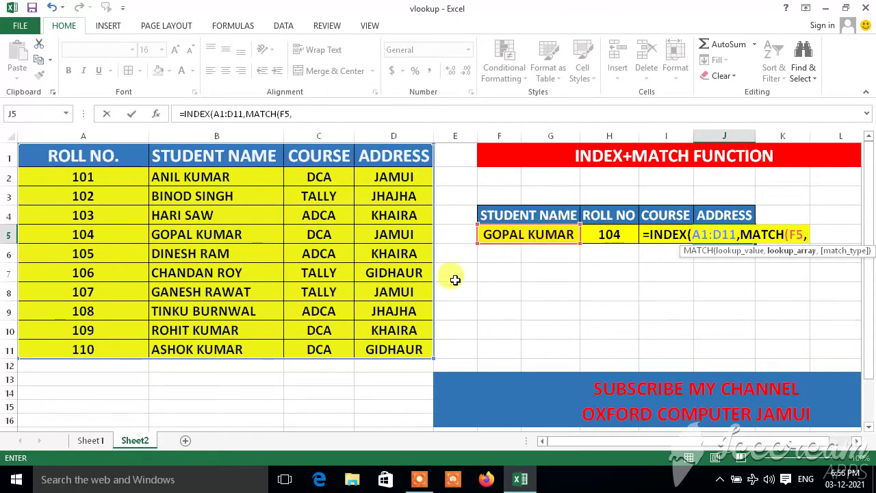
click(200, 163)
drag(200, 163, 218, 350)
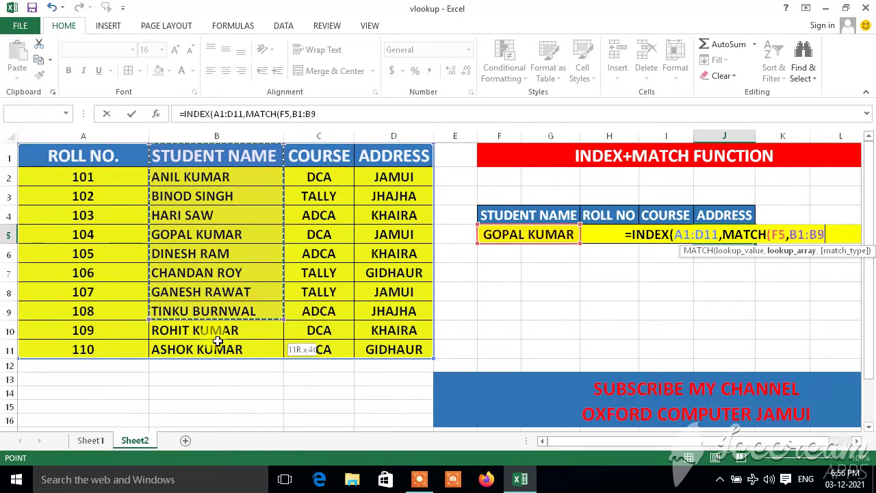
text(,)
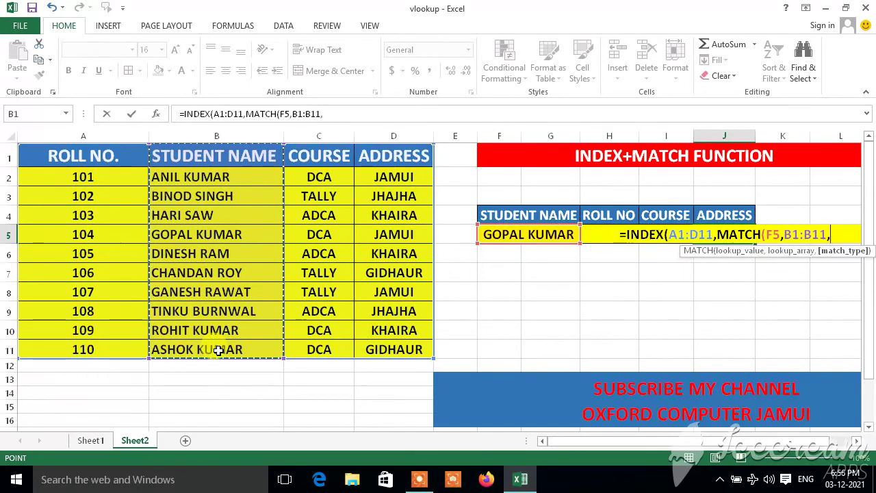
text(0)
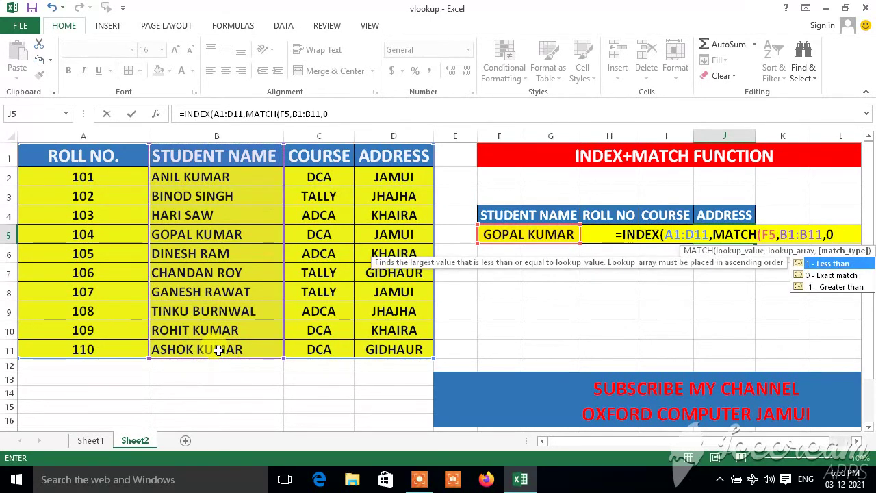
text())
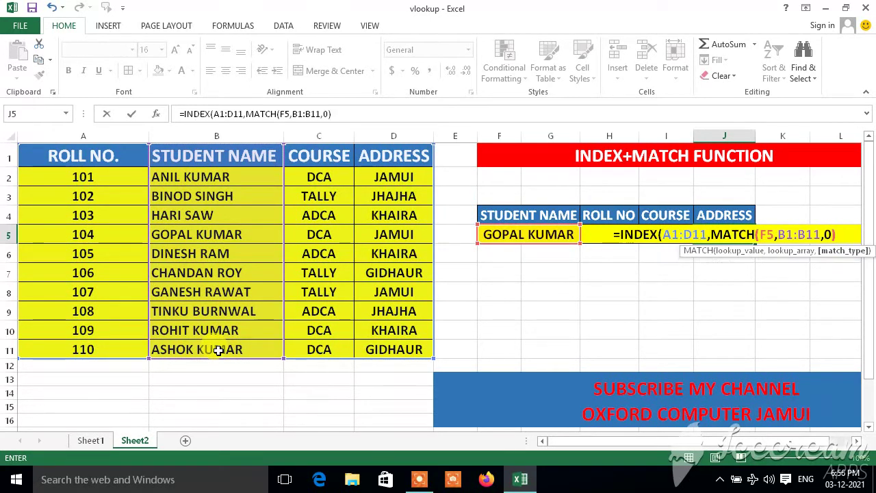
text(,)
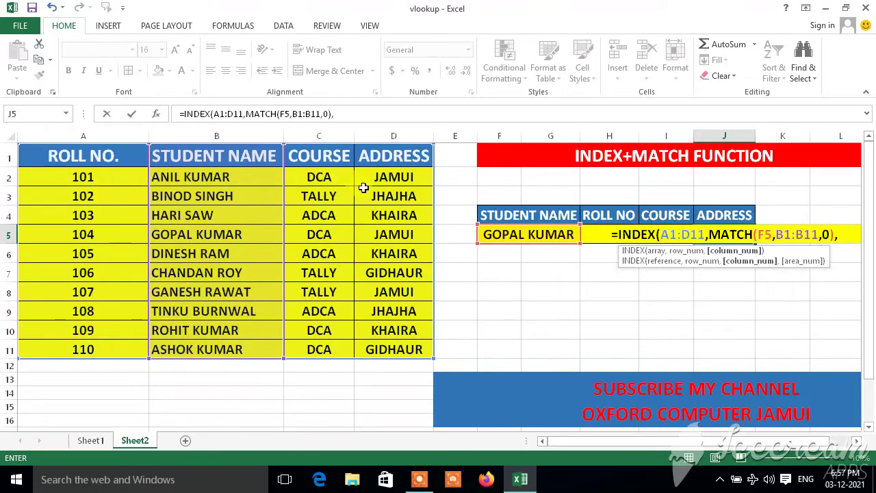
text(4)
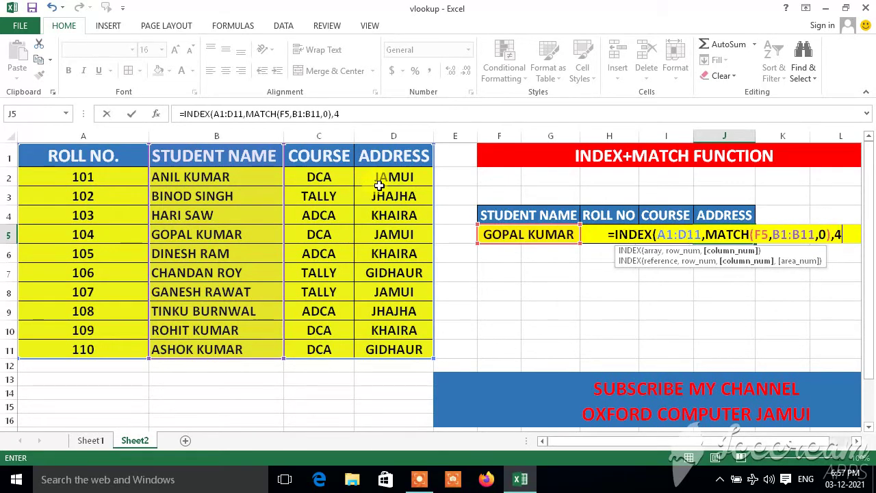
text())
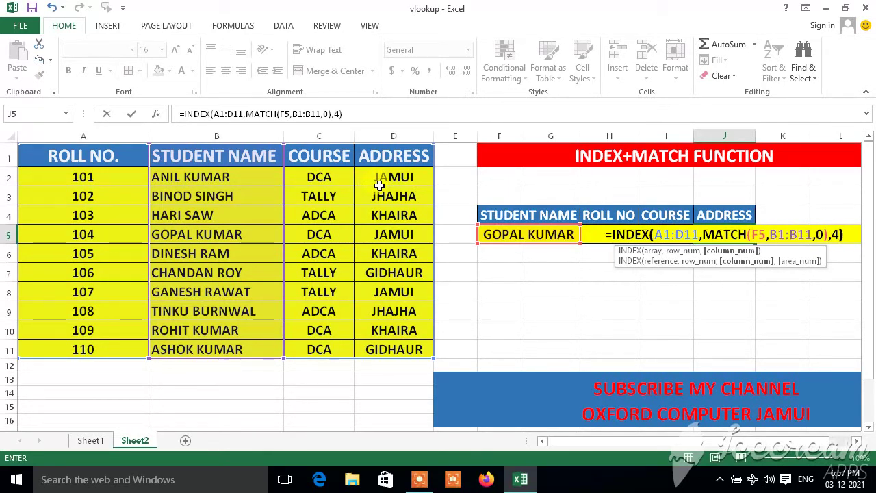
key(Tab)
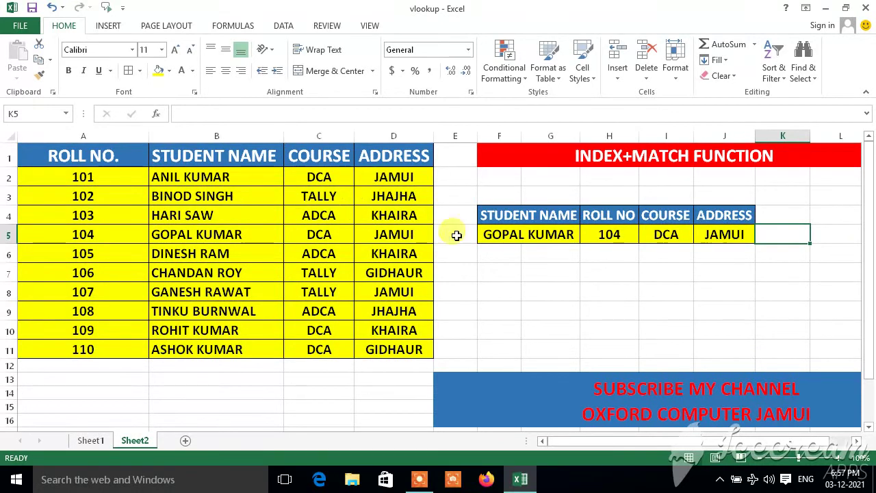
click(513, 234)
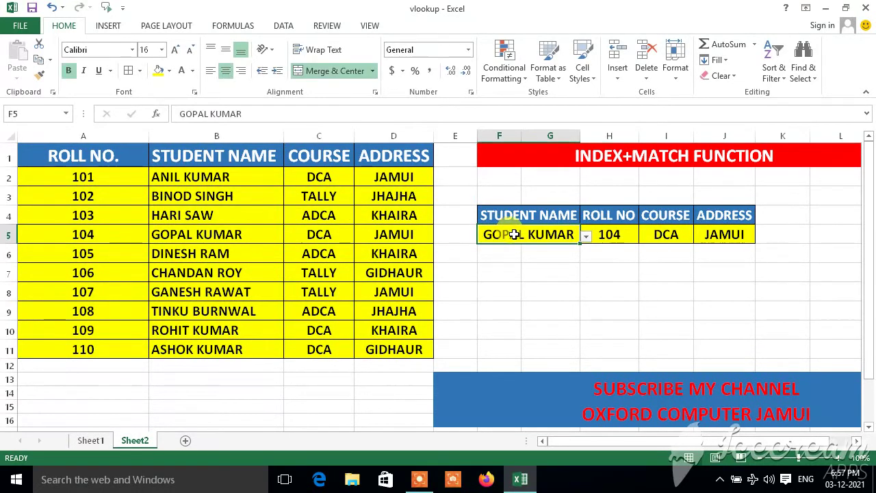
click(610, 235)
click(671, 235)
click(712, 235)
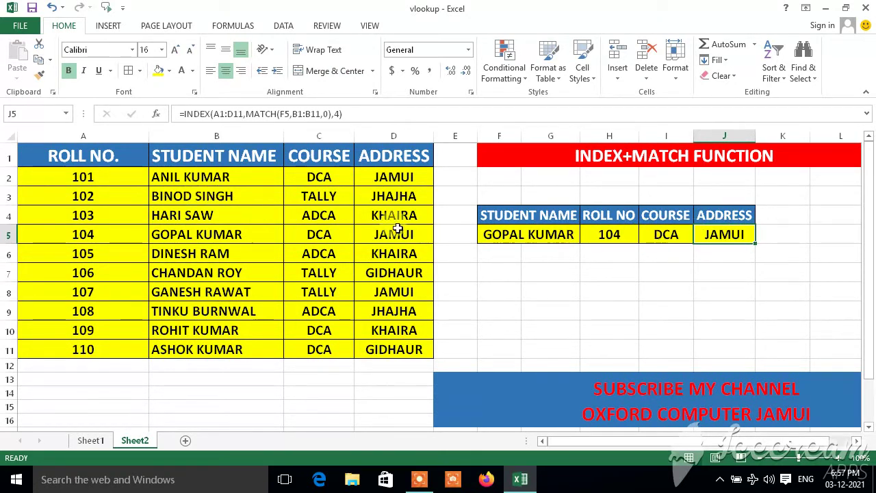
click(209, 236)
click(91, 237)
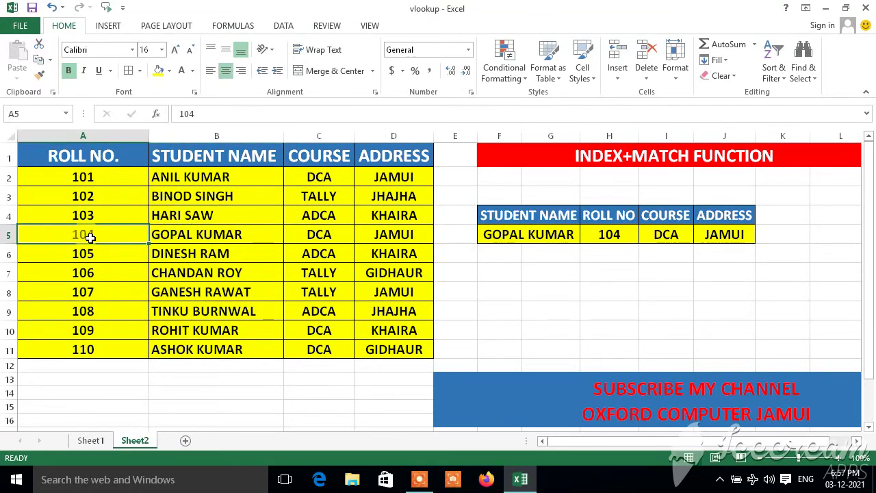
click(320, 235)
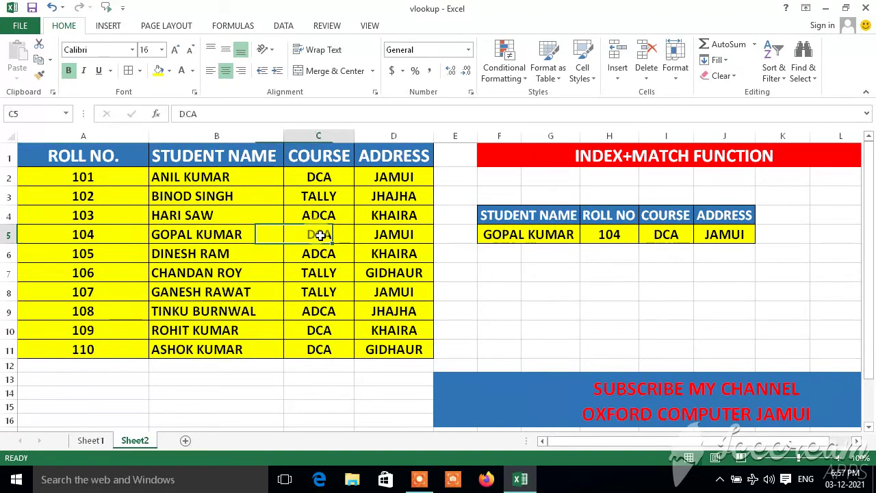
click(393, 235)
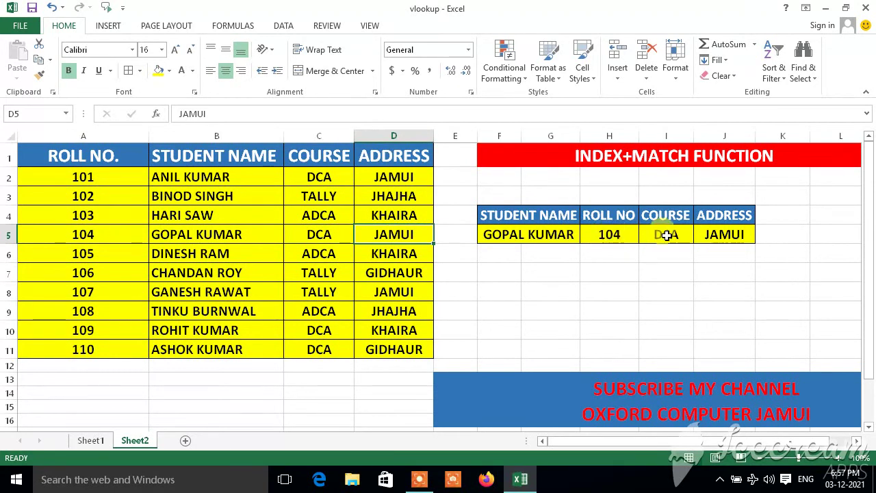
click(547, 238)
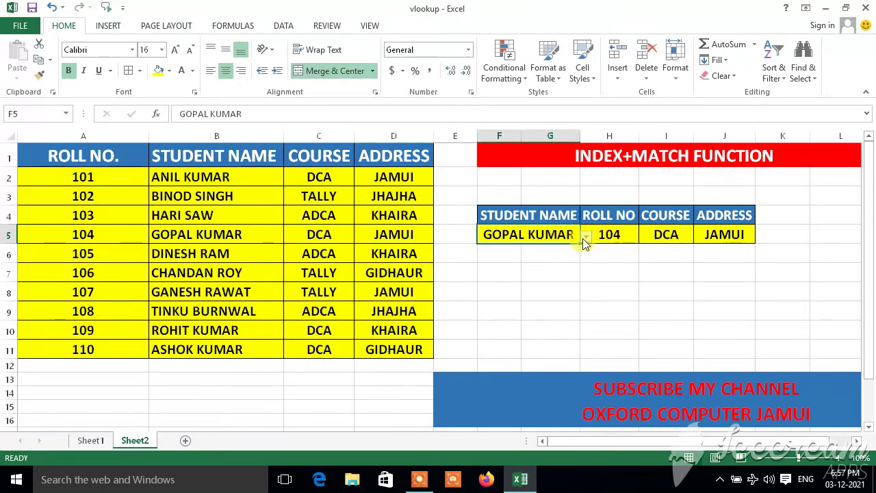
click(586, 237)
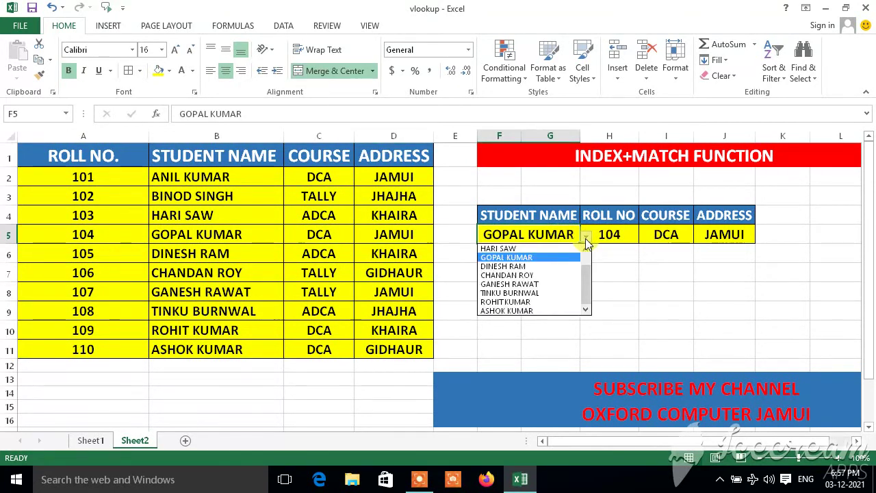
click(526, 275)
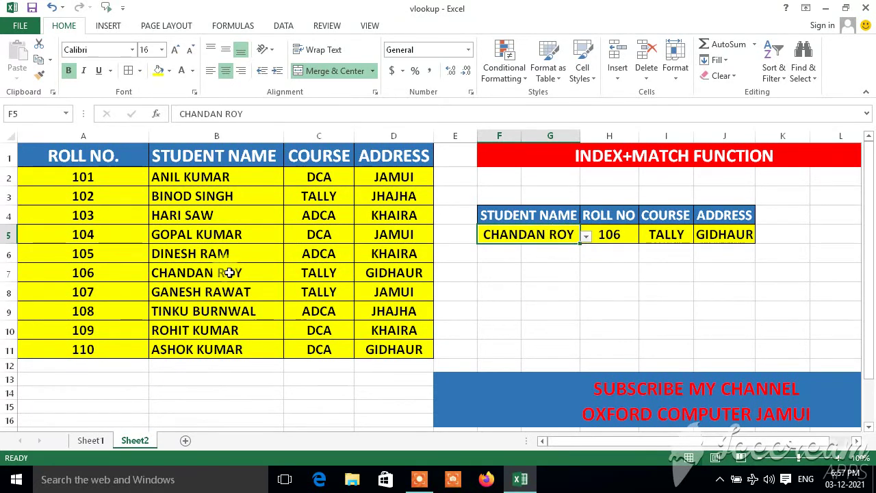
click(206, 275)
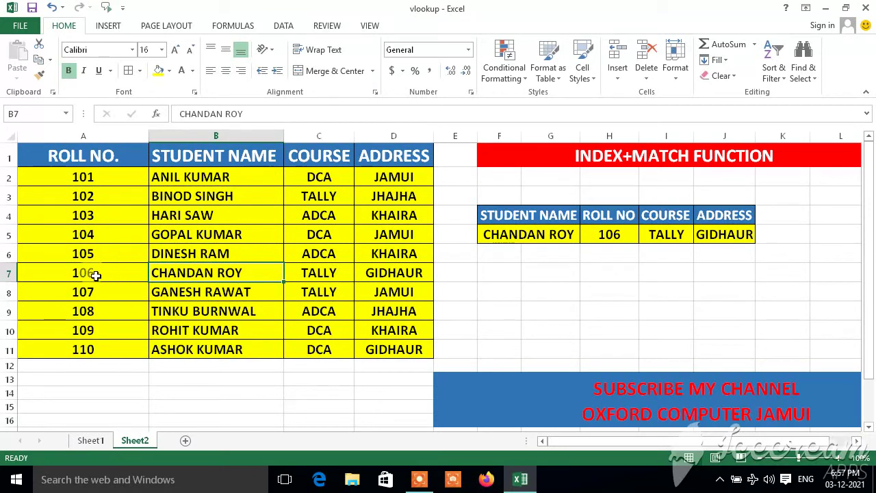
click(93, 273)
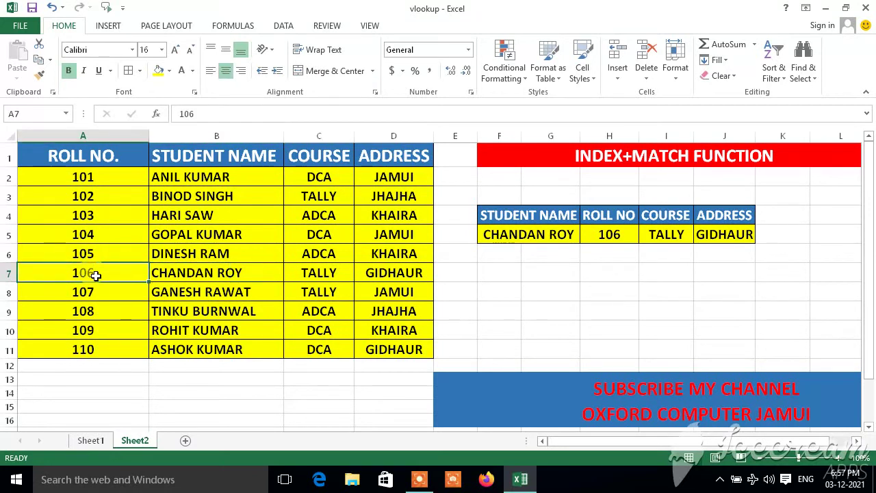
click(610, 234)
click(317, 273)
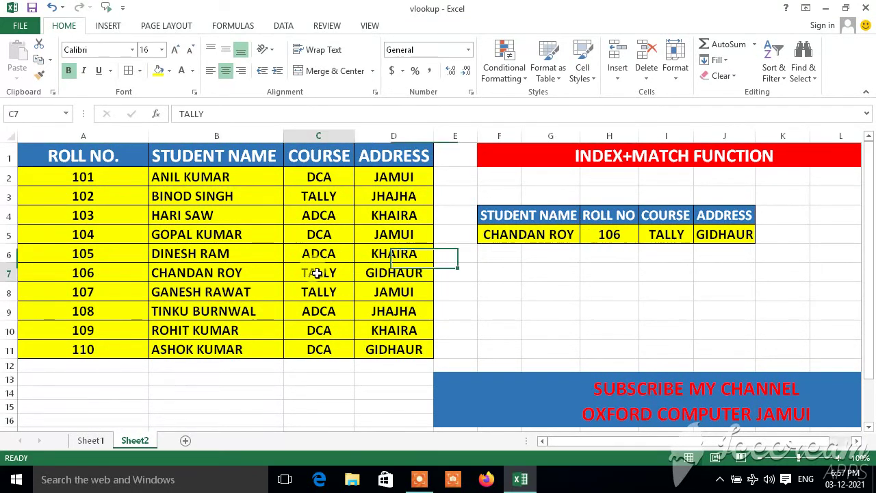
click(657, 235)
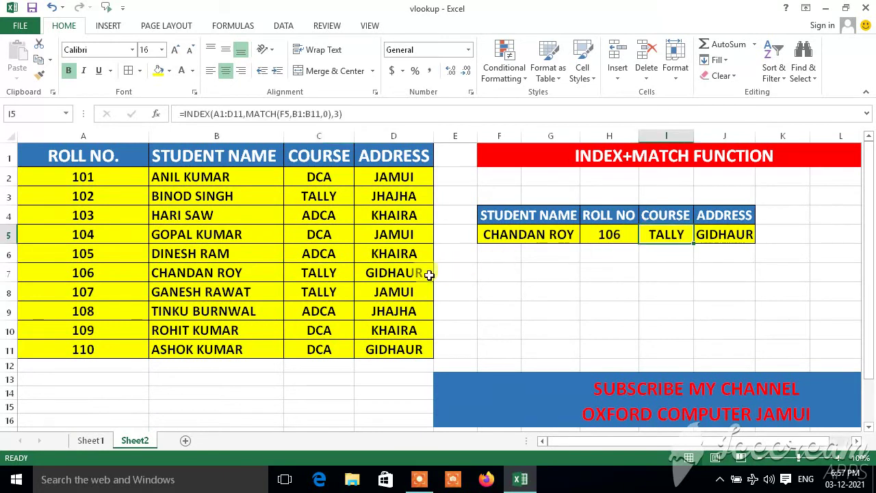
click(400, 274)
click(716, 237)
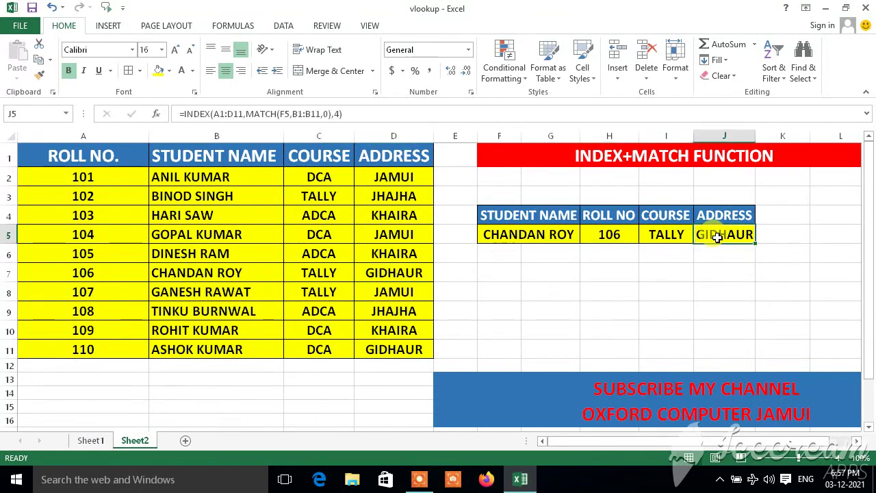